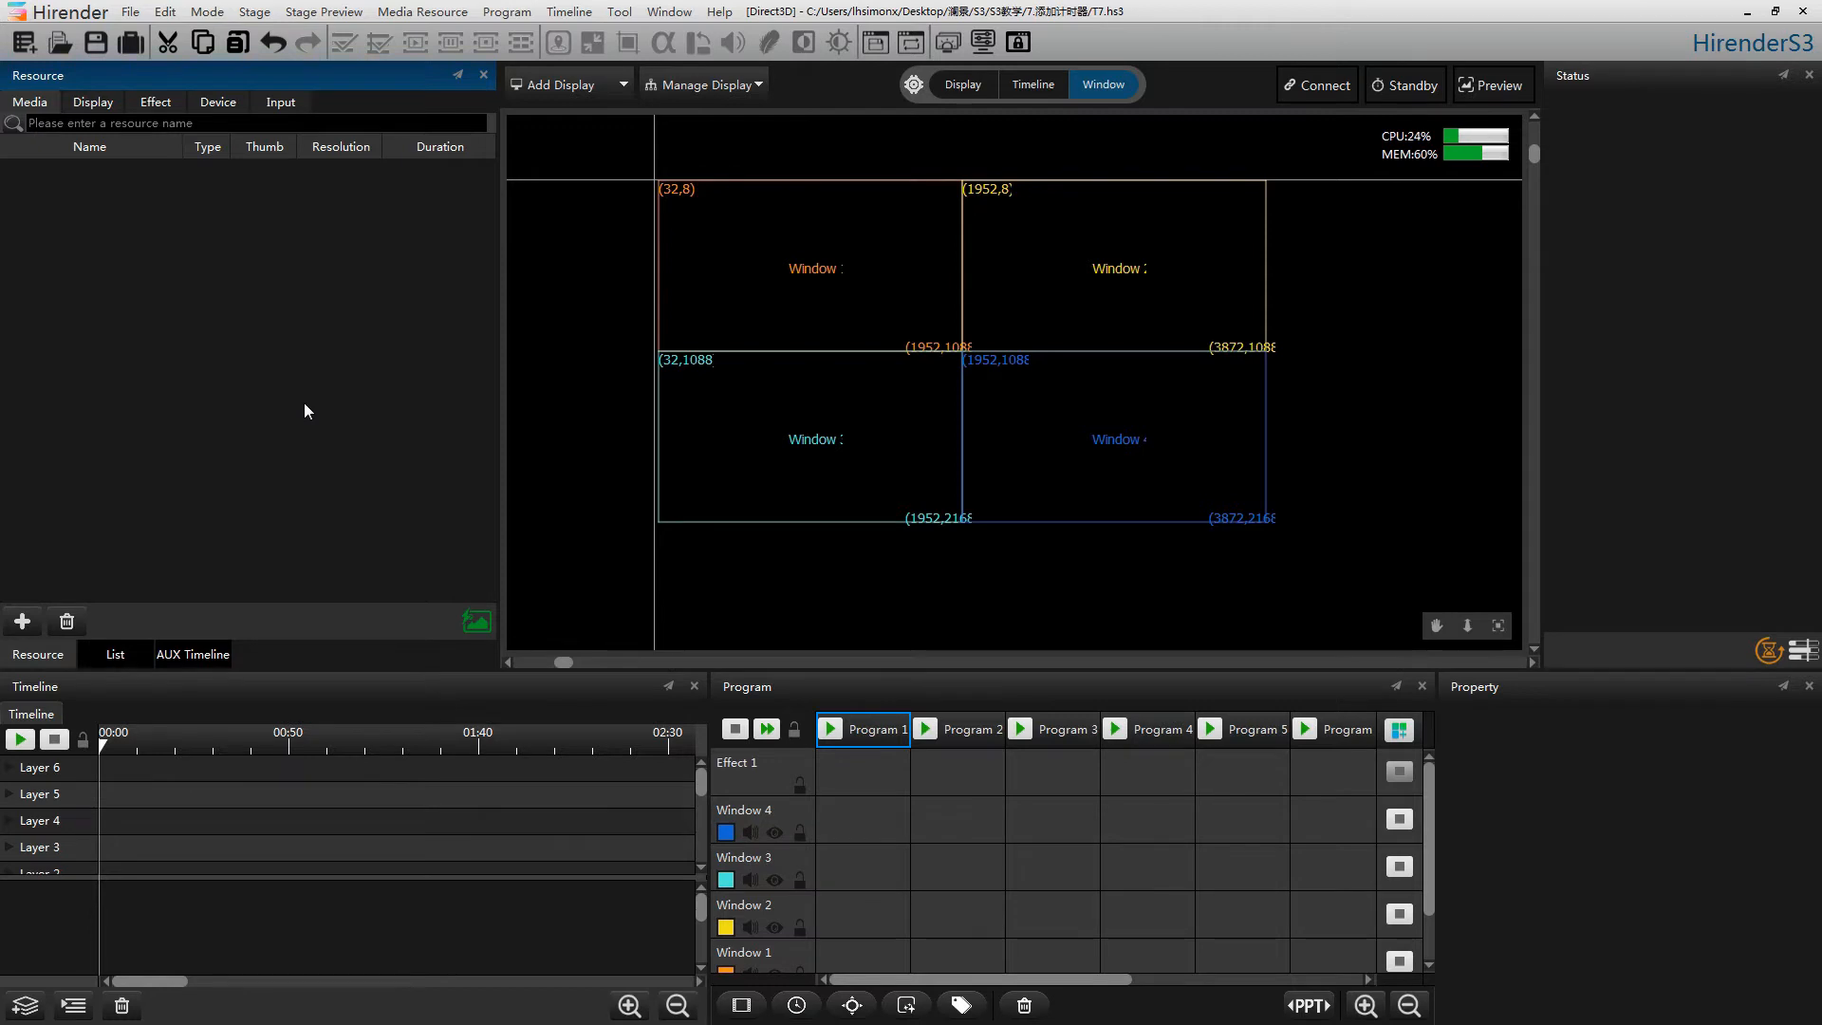
- Add a timer named Timer1 to the media resources, reviewing the time type, timing and end options but keeping the default settings
right_click(304, 405)
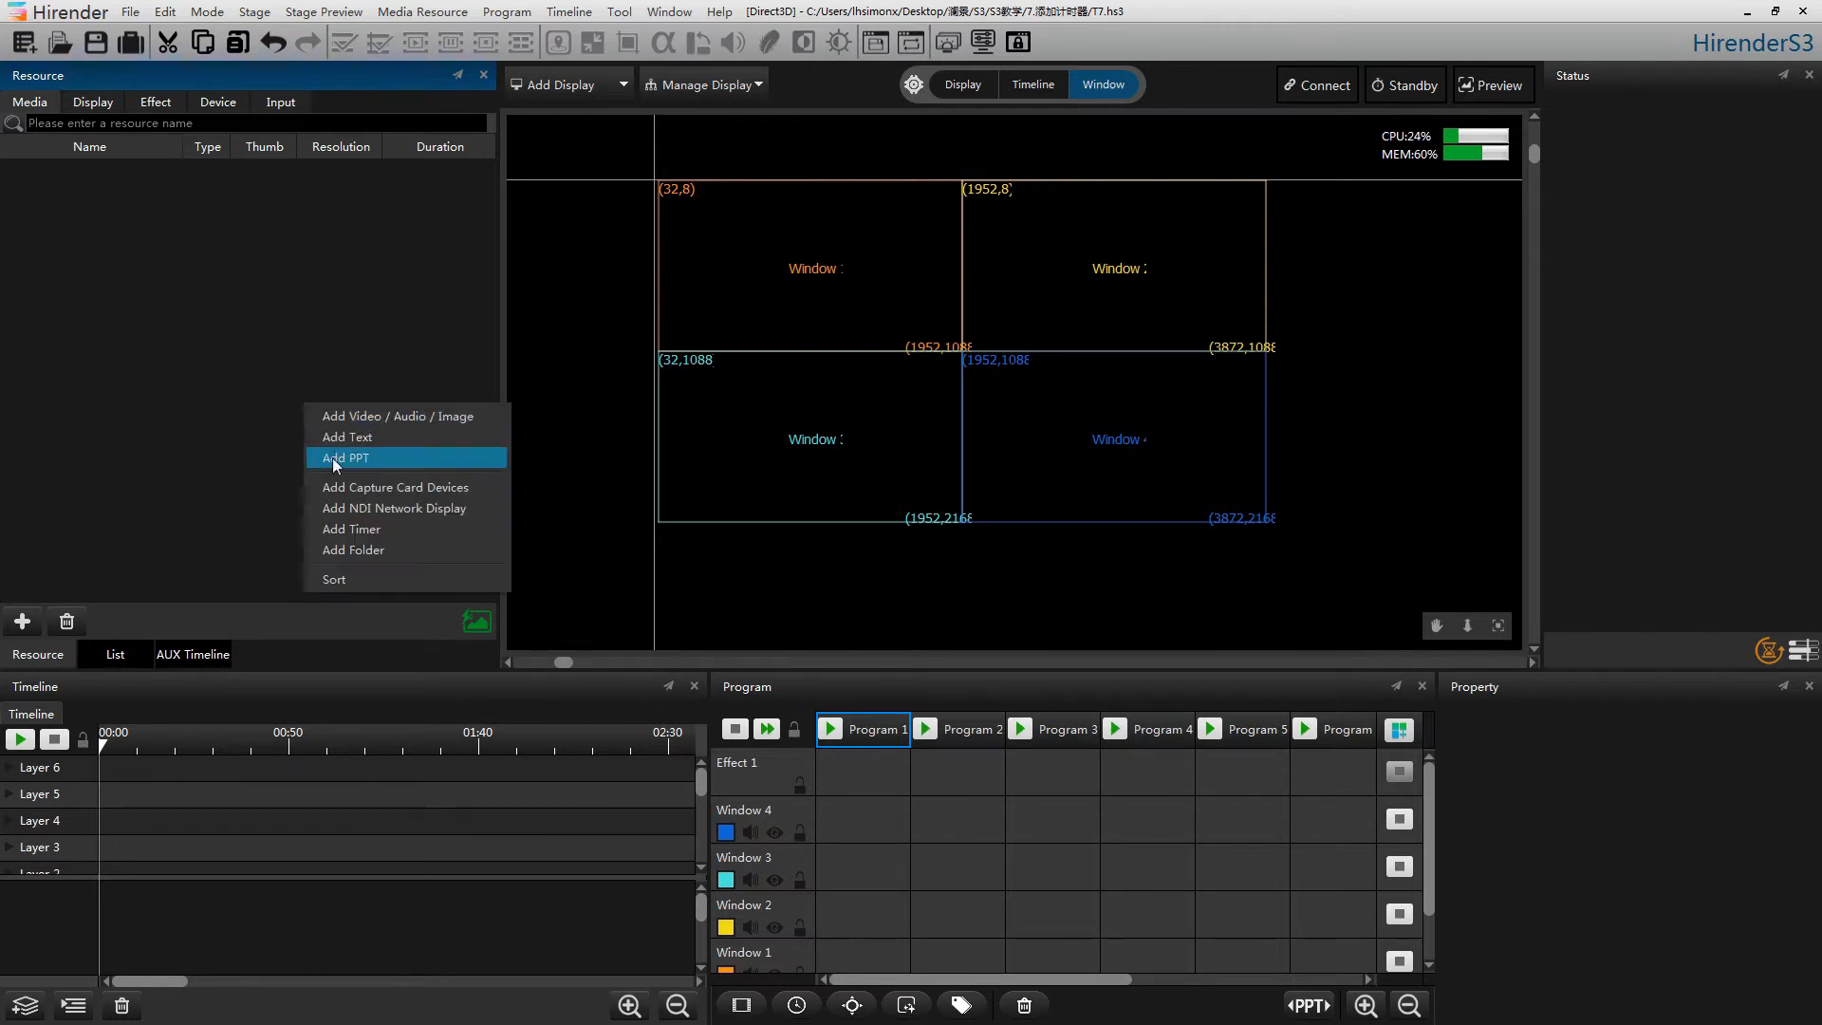
click(397, 528)
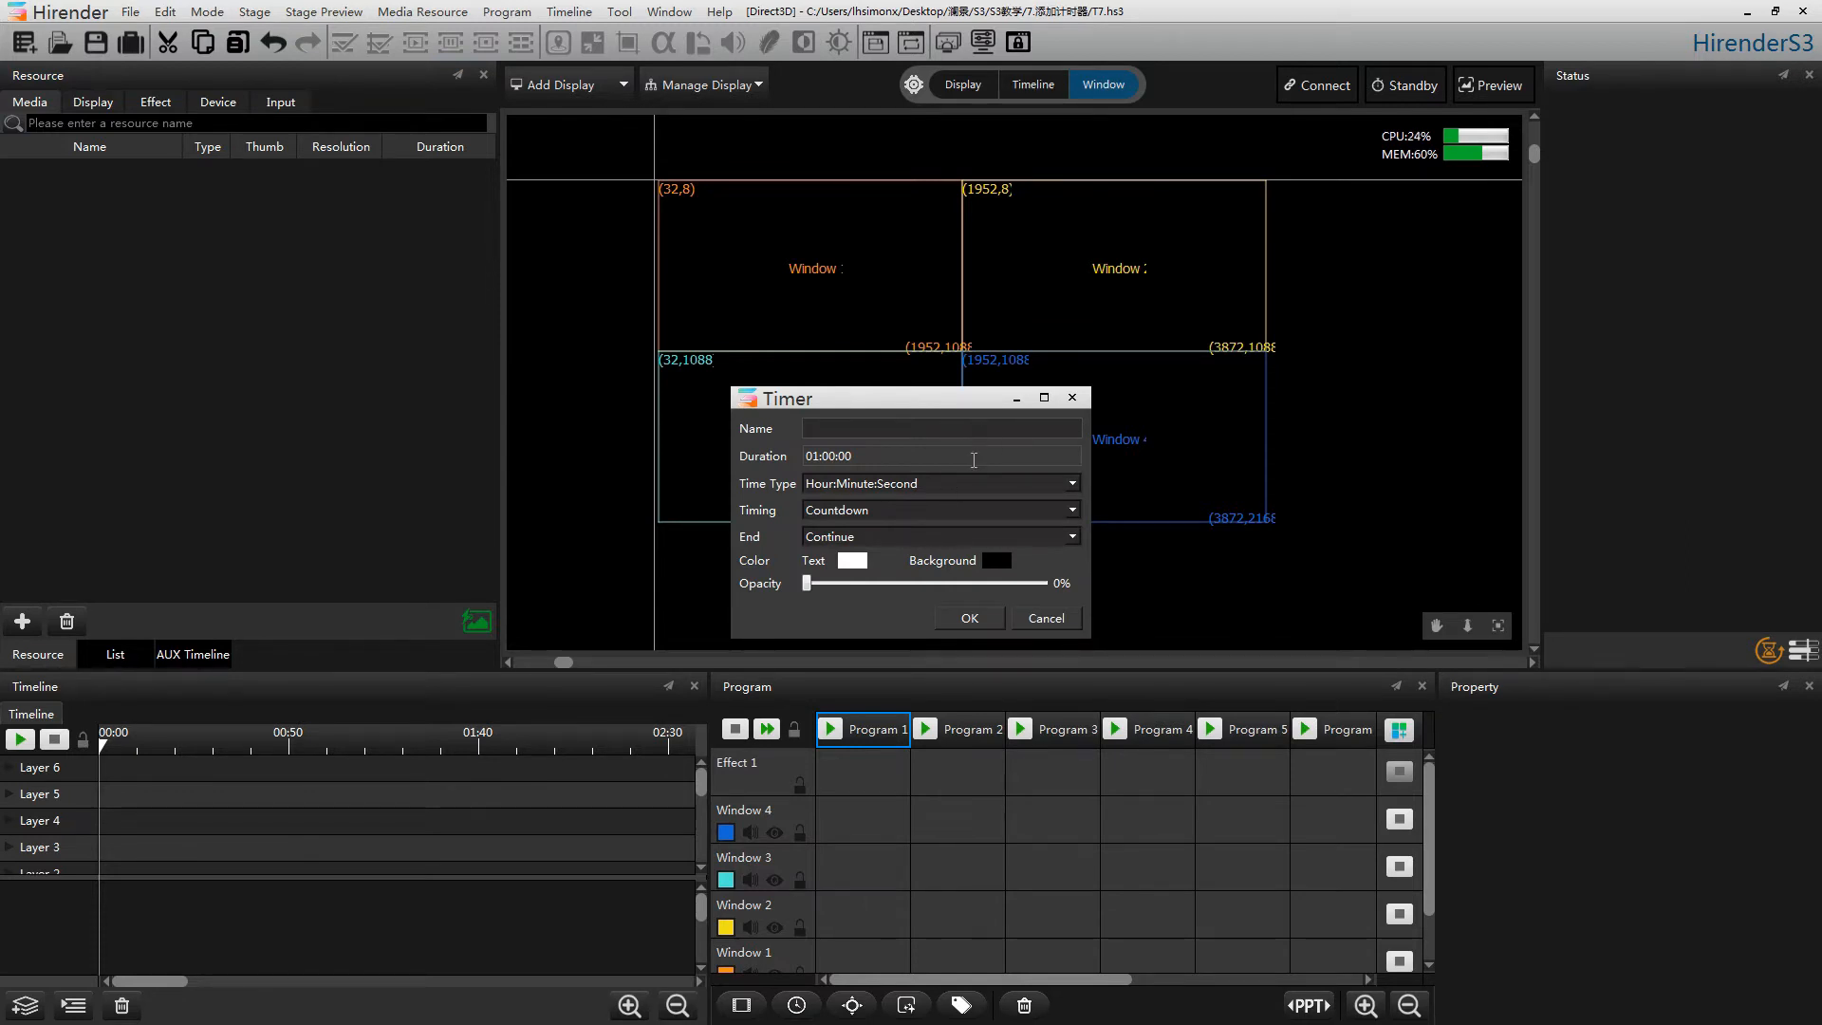
click(1073, 485)
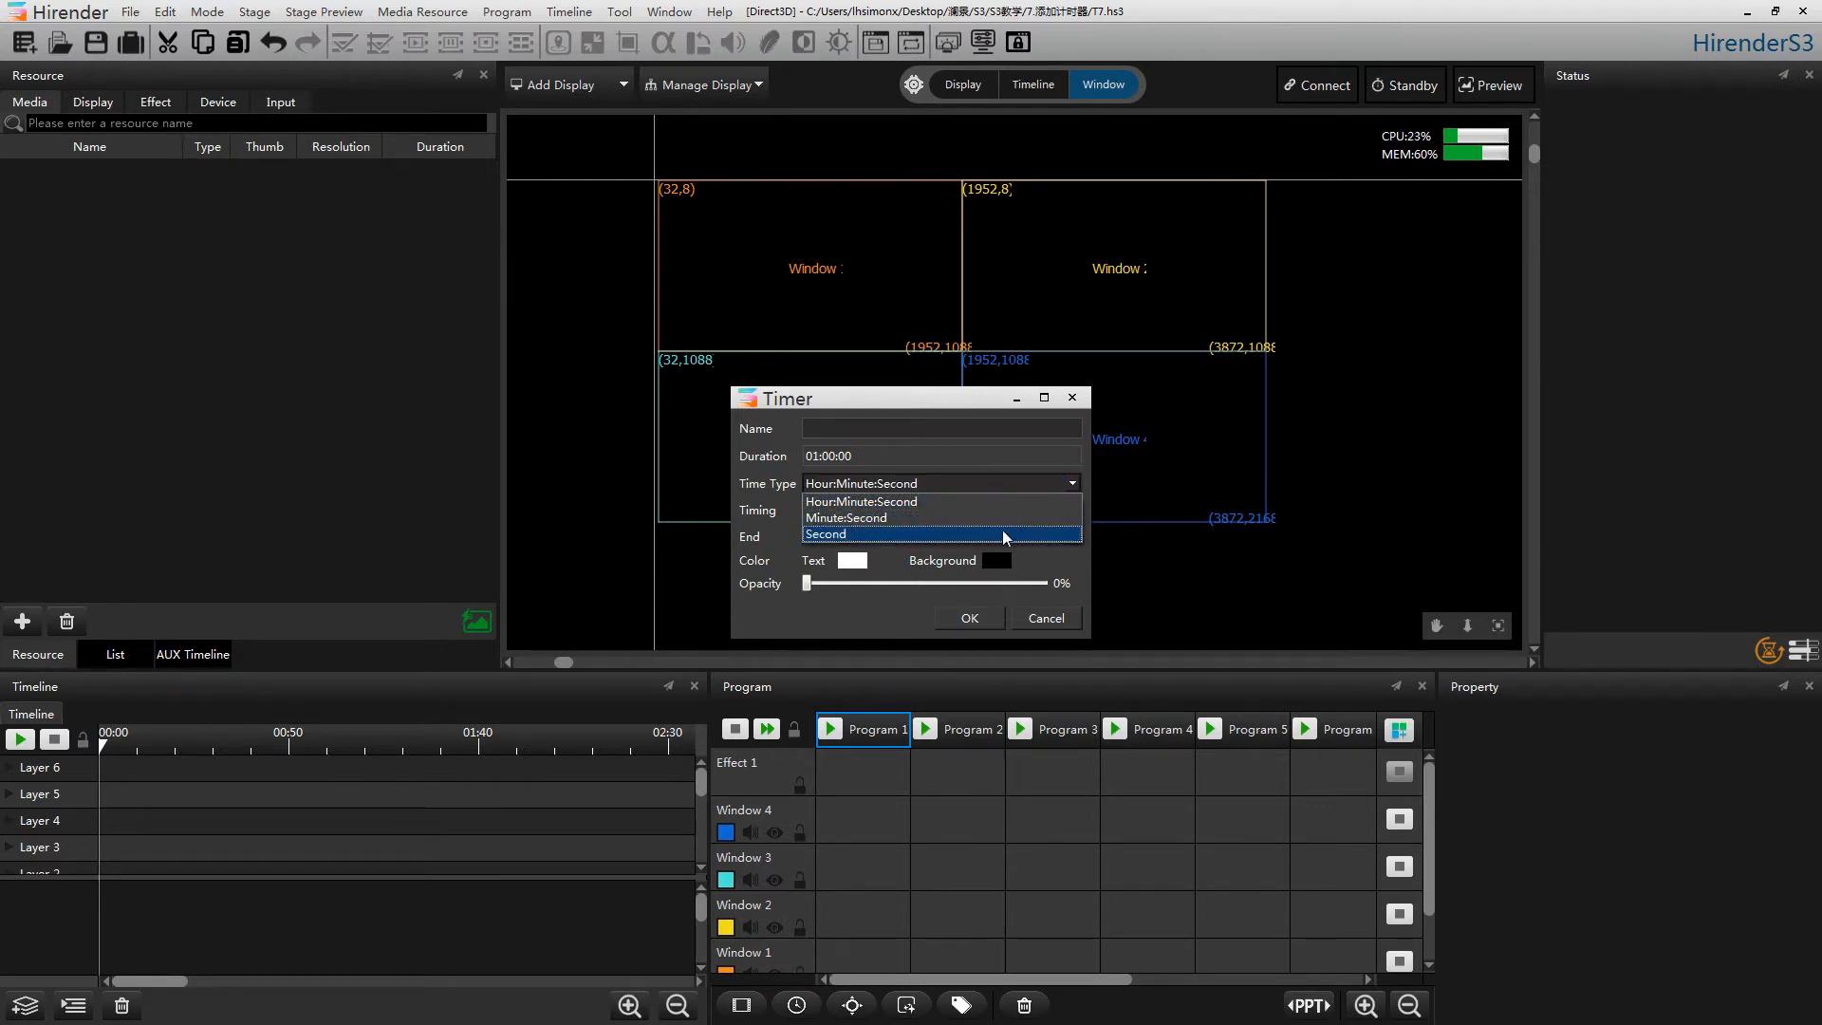
click(1072, 483)
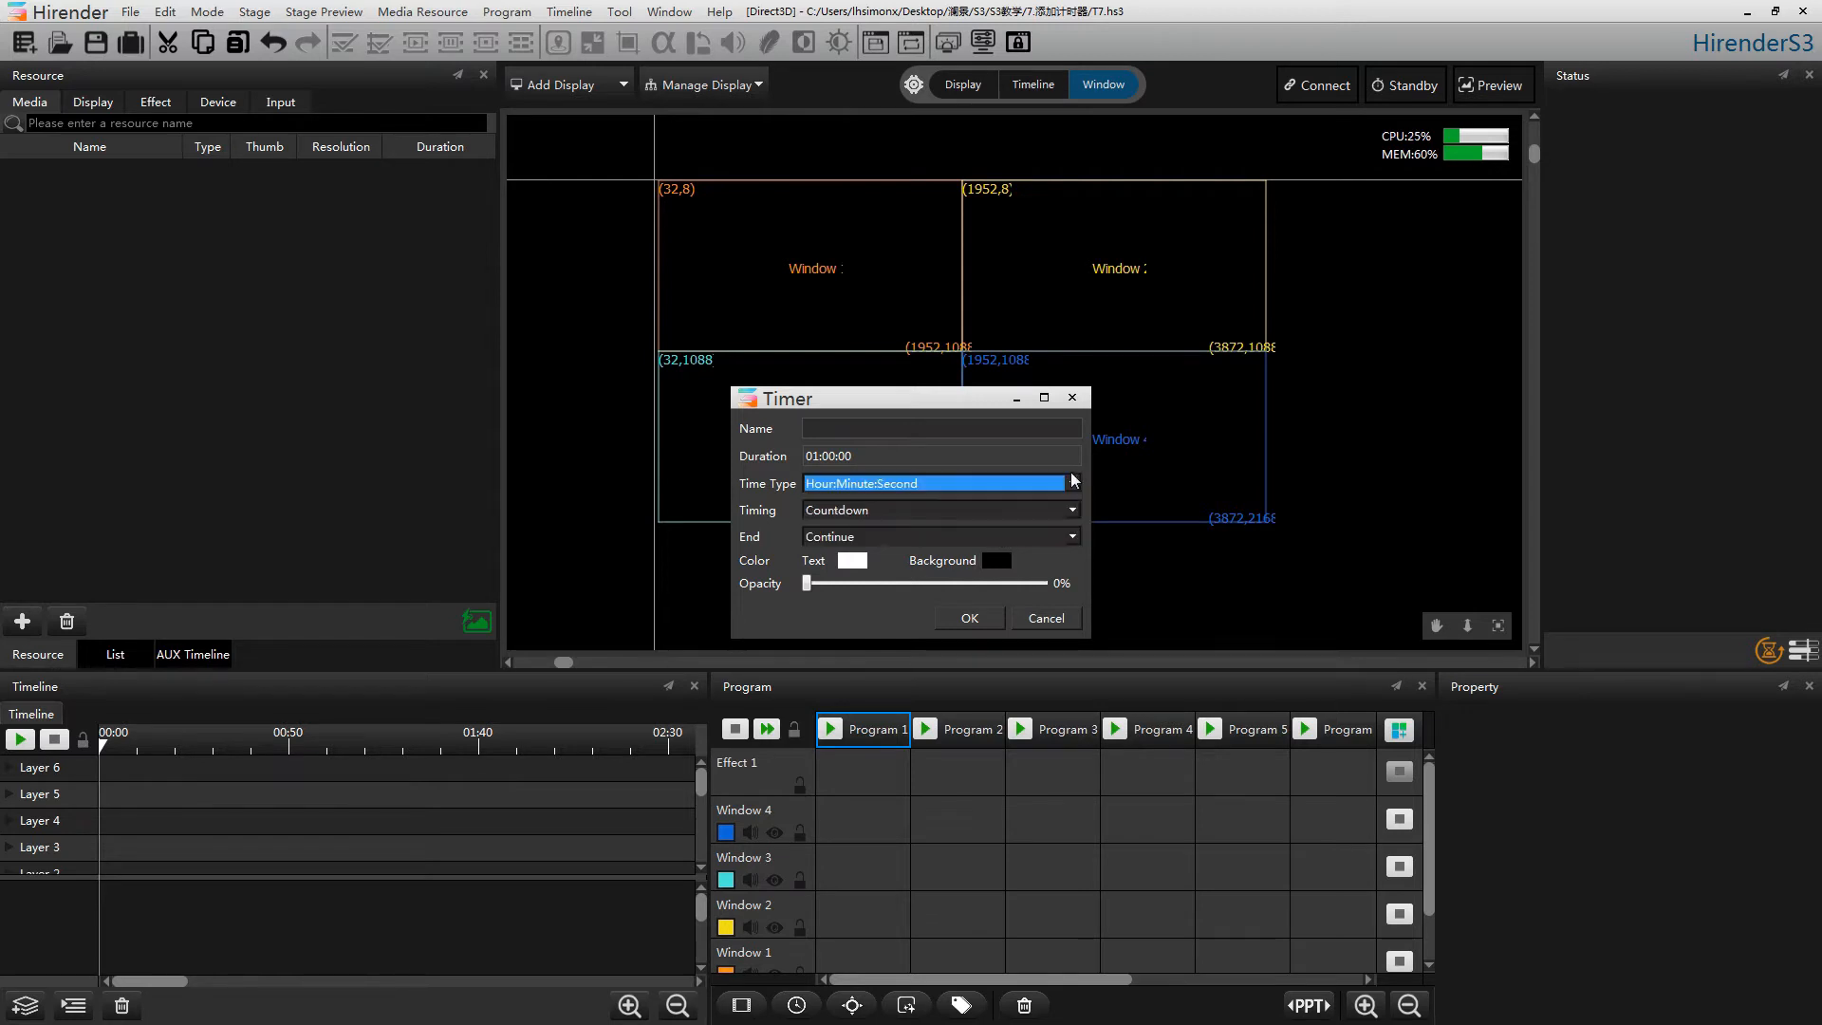
click(1073, 513)
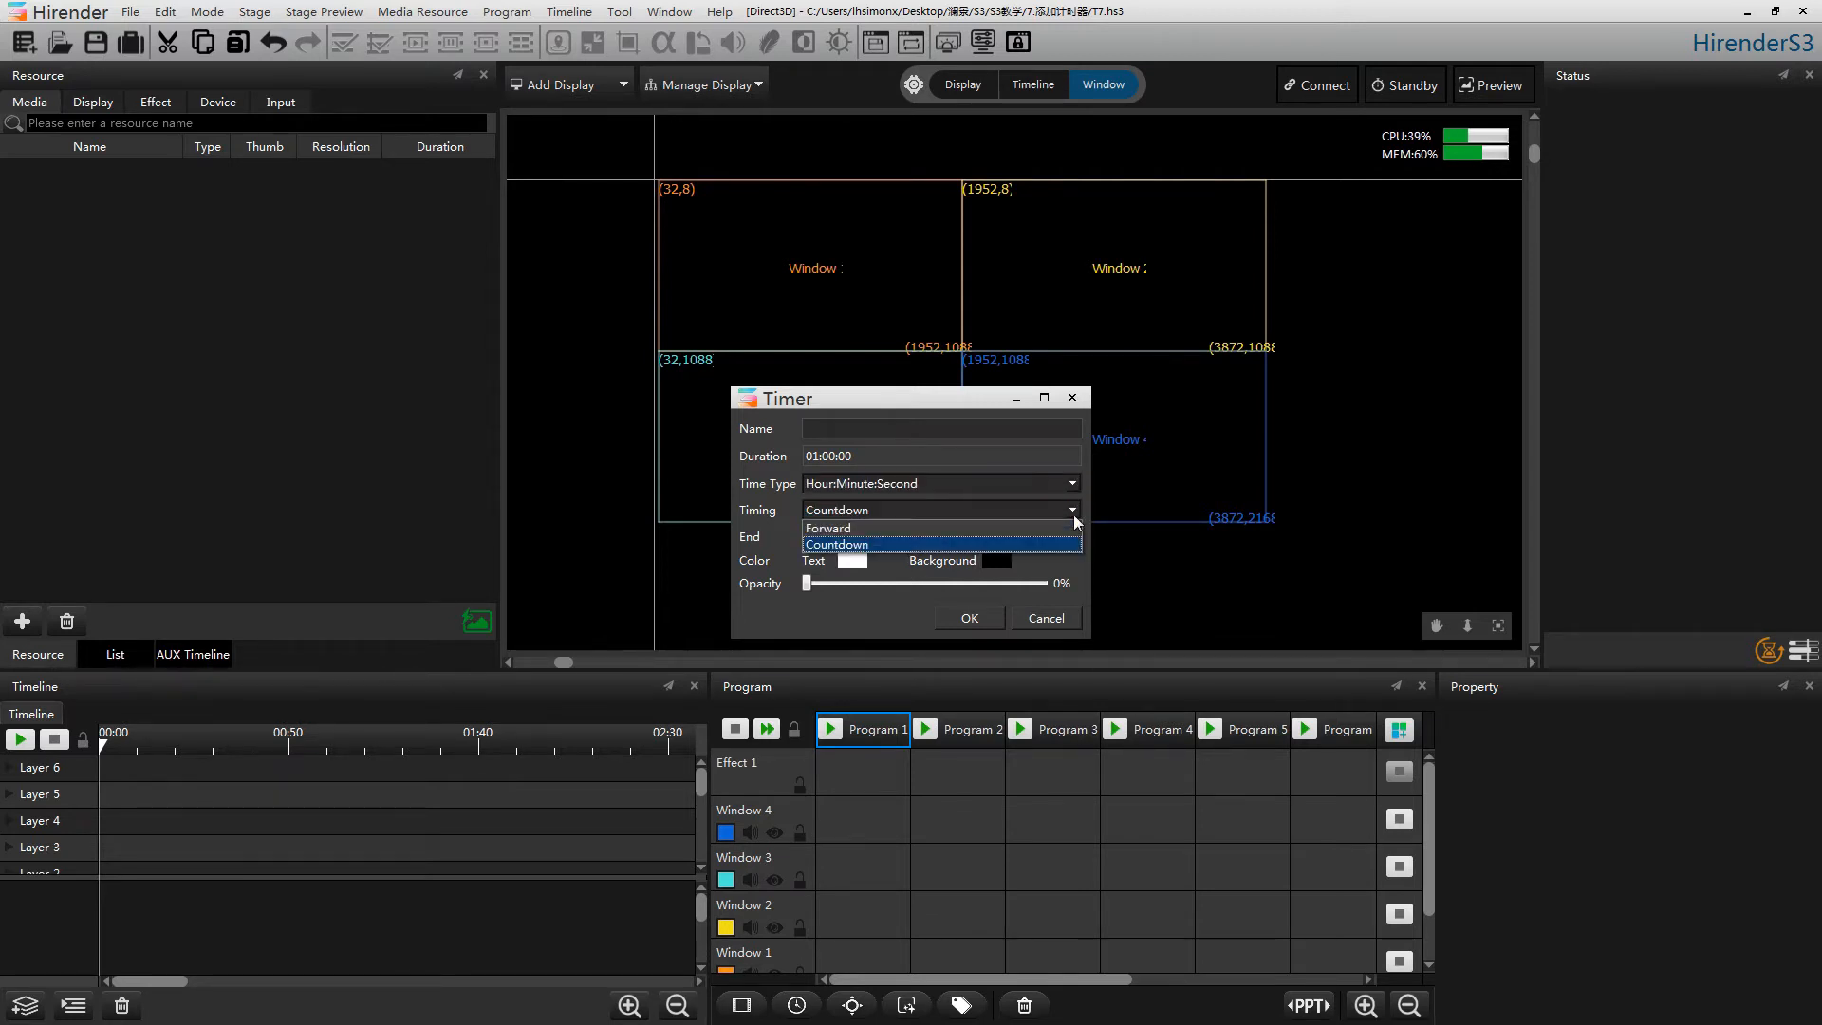
click(1074, 511)
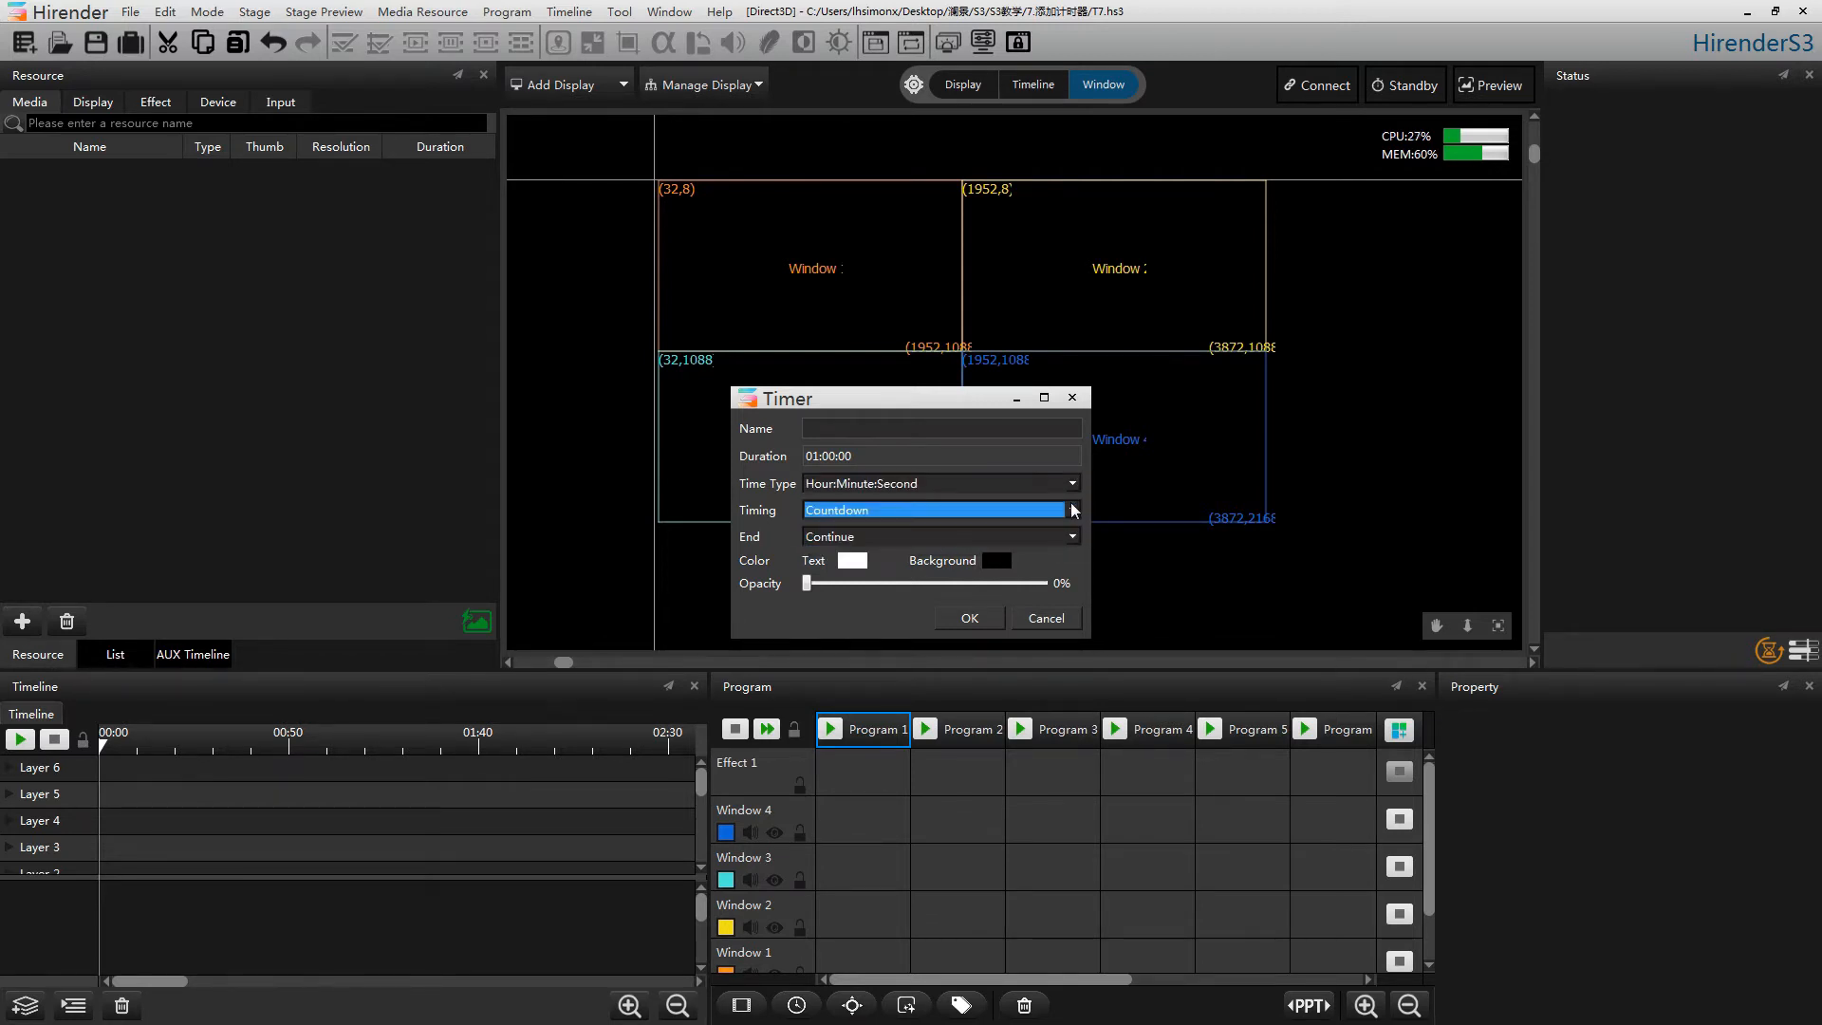
click(1074, 538)
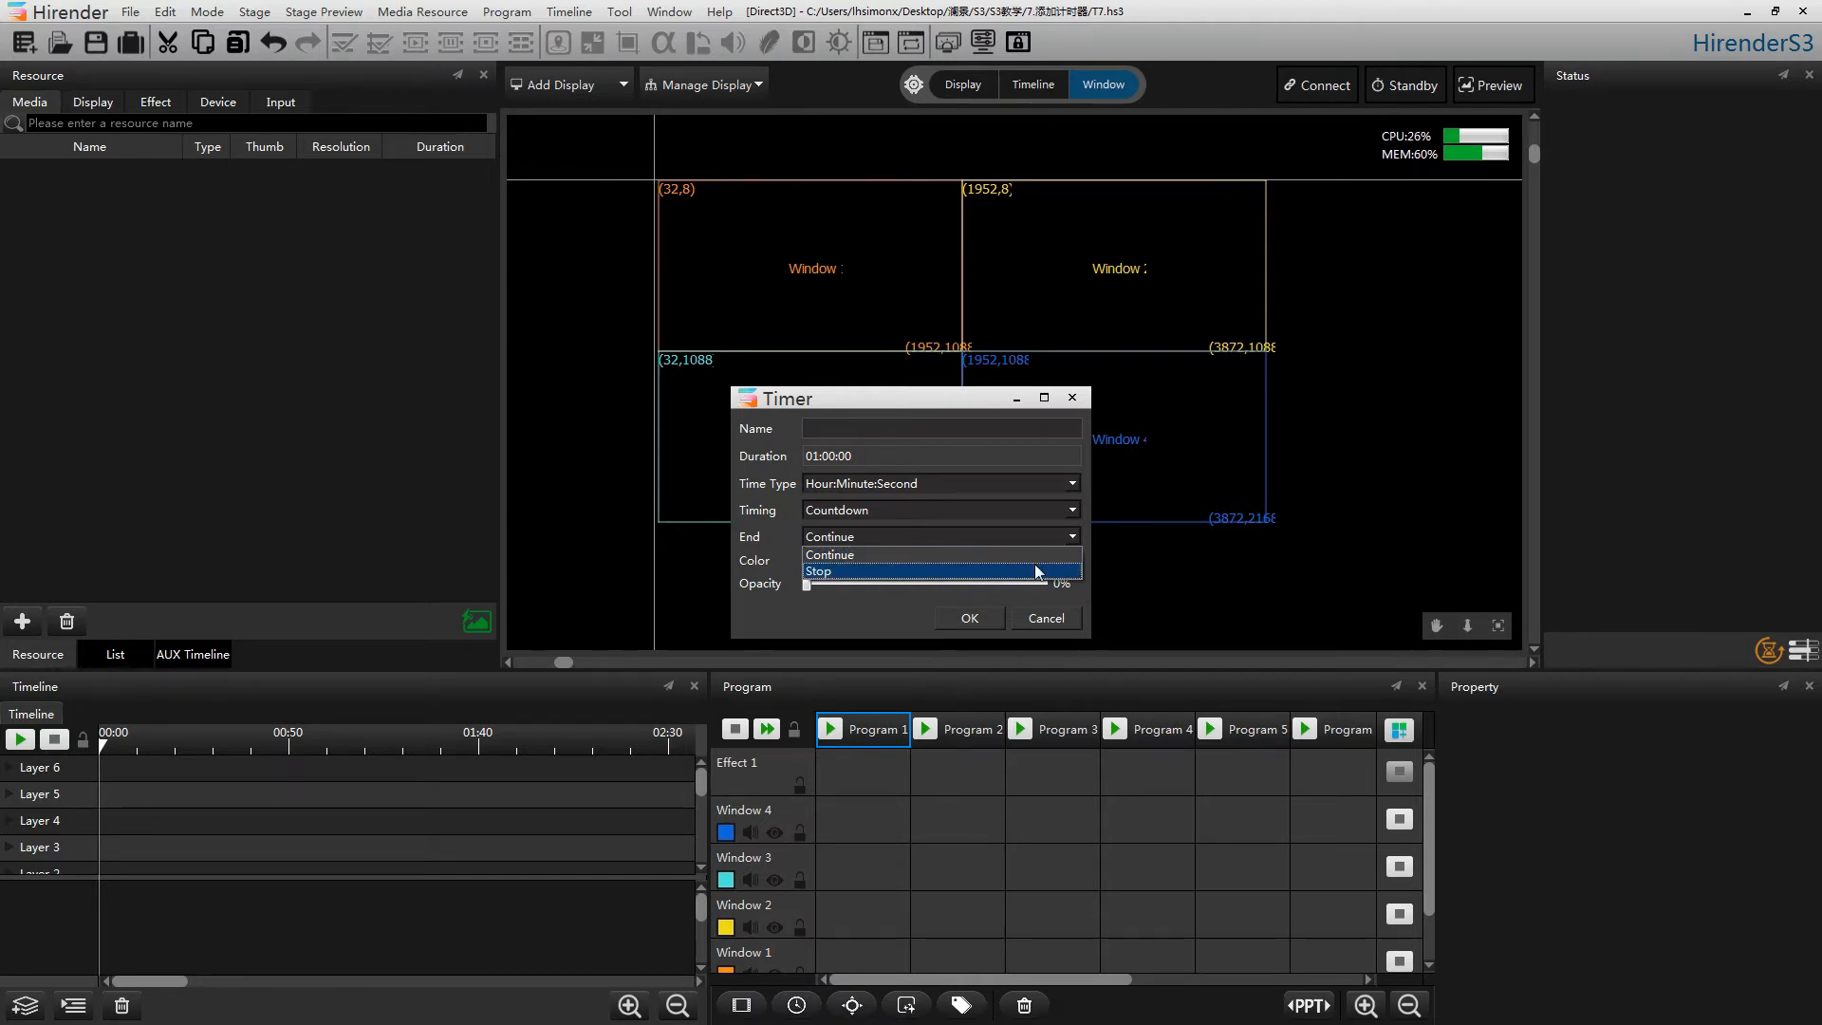
click(1076, 536)
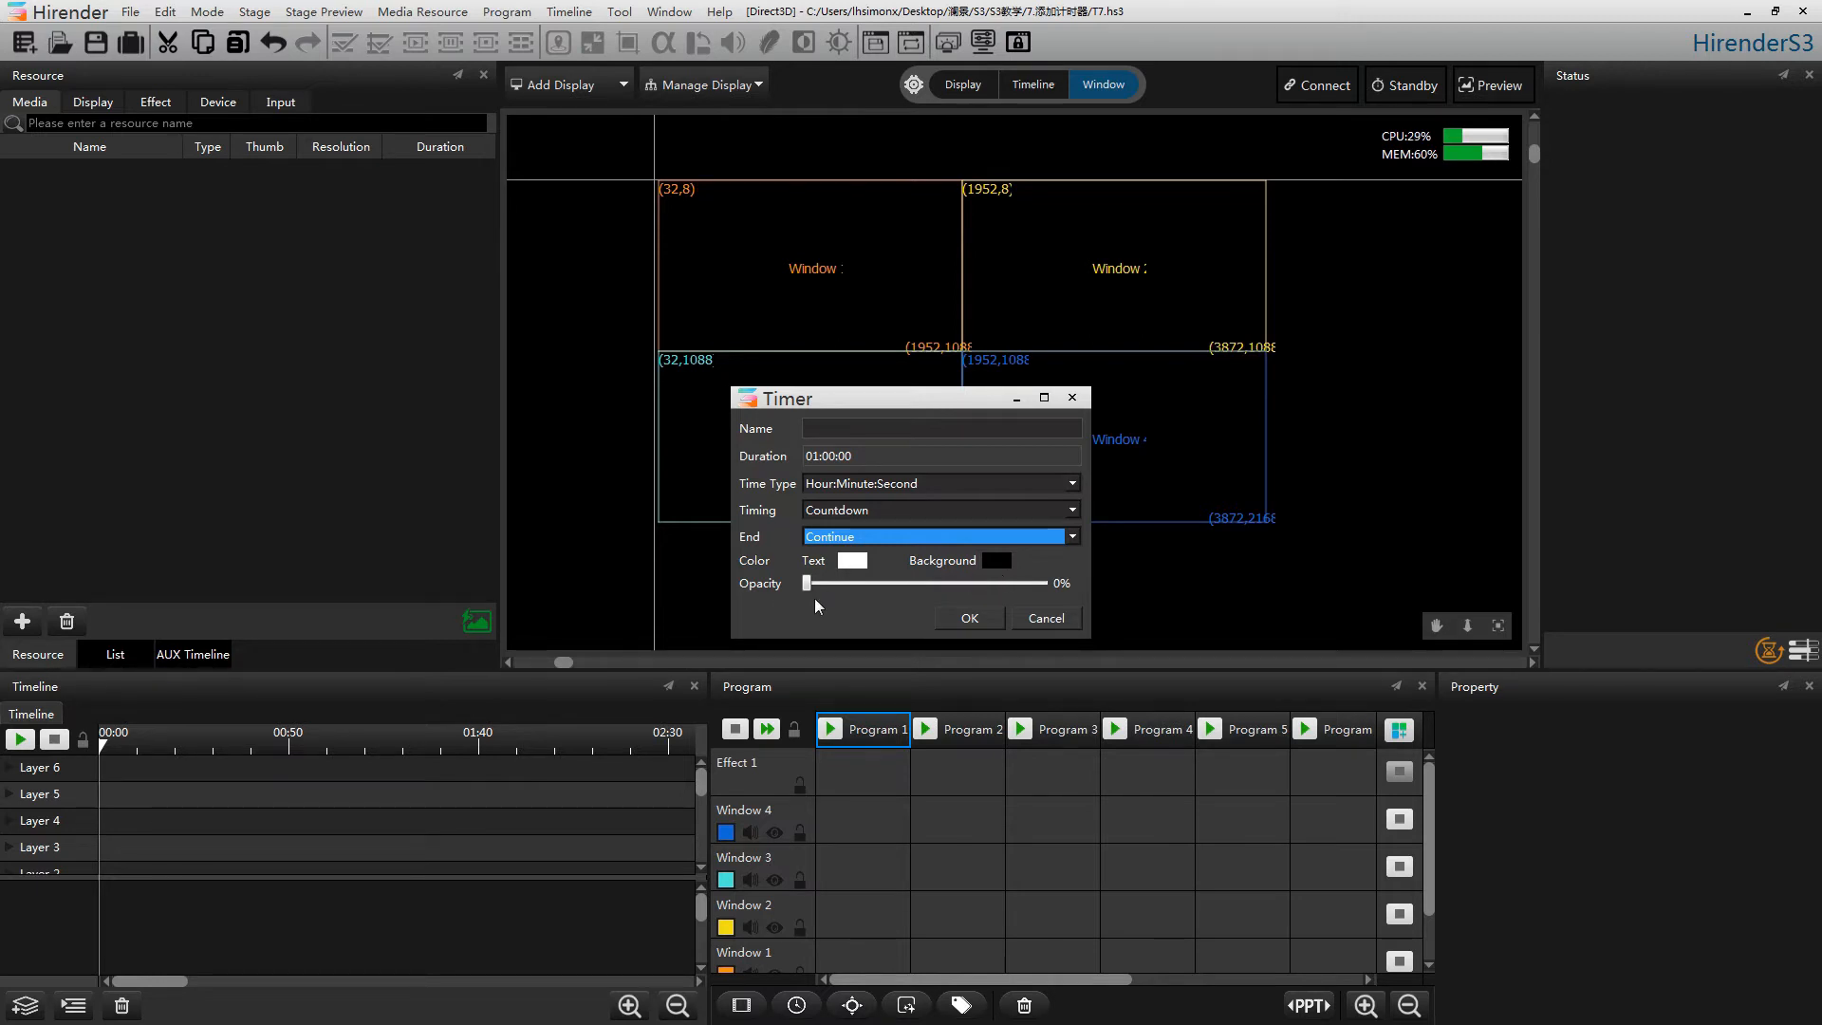
click(896, 430)
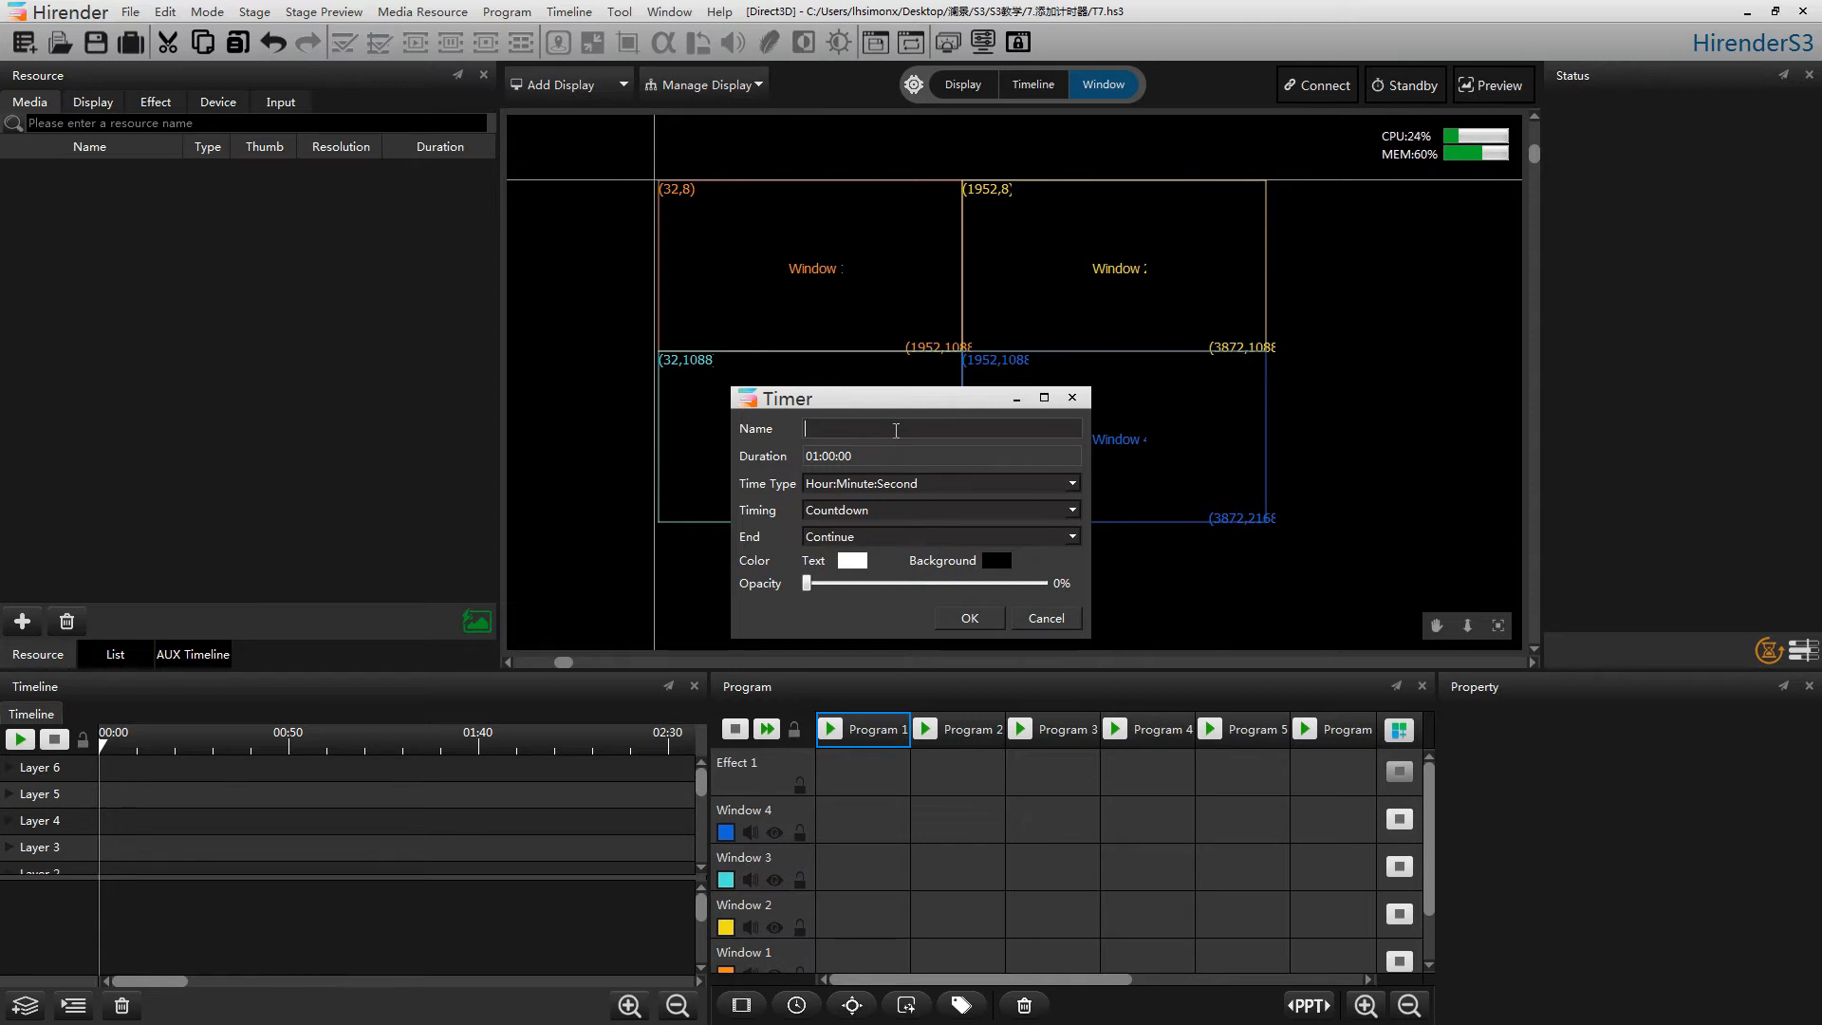
text(Timer1)
click(968, 618)
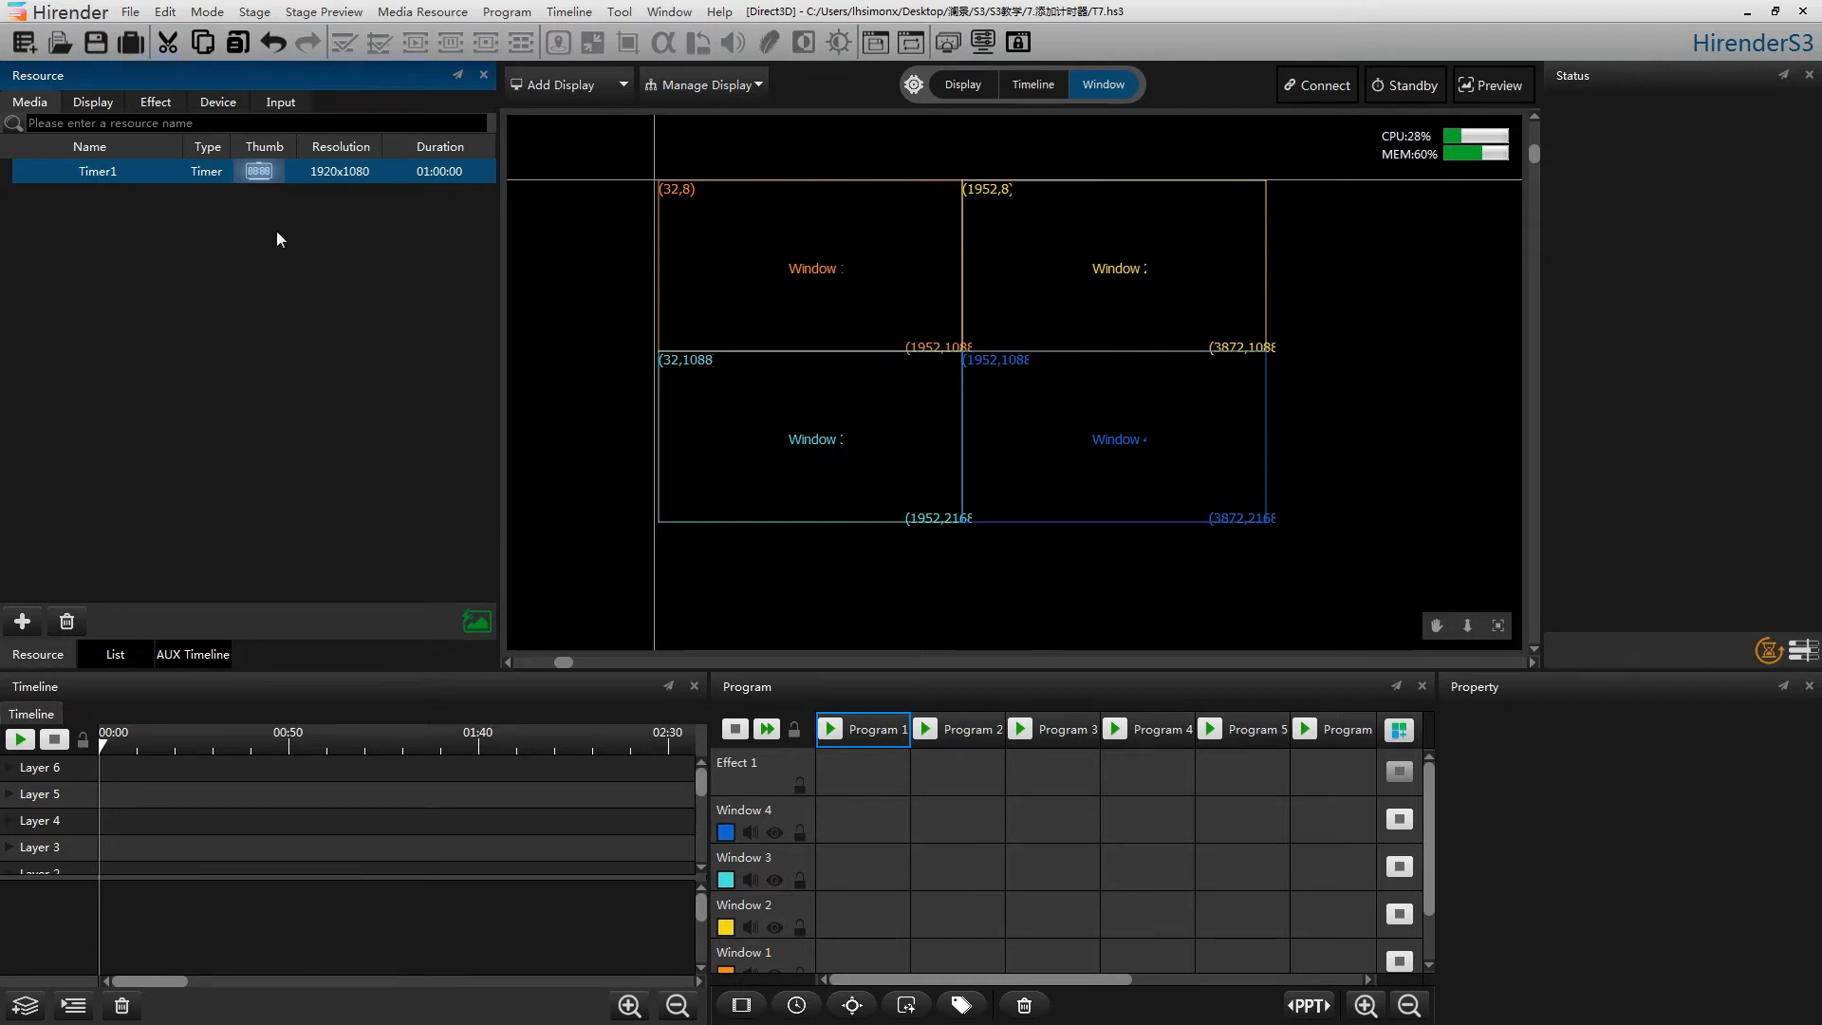
- Place Timer1 in Window 1 of Program 1, then play the program briefly and pause it
drag(248, 171, 840, 953)
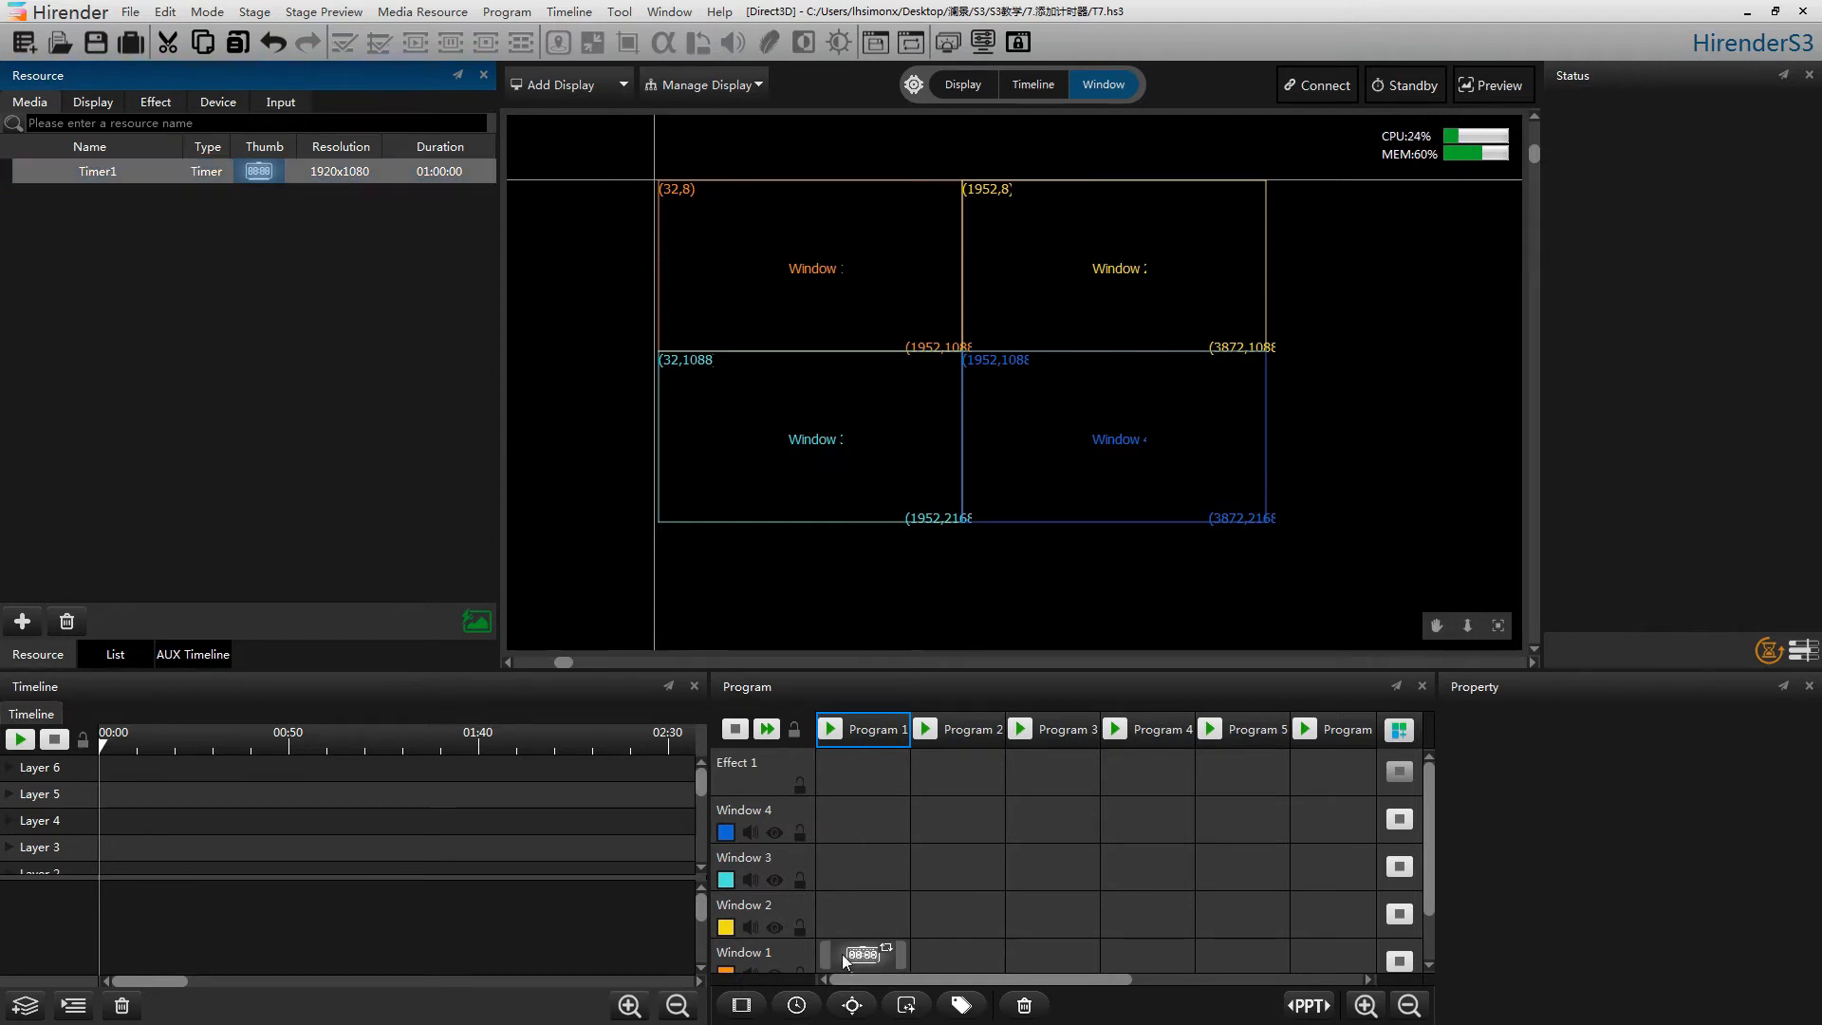
click(831, 728)
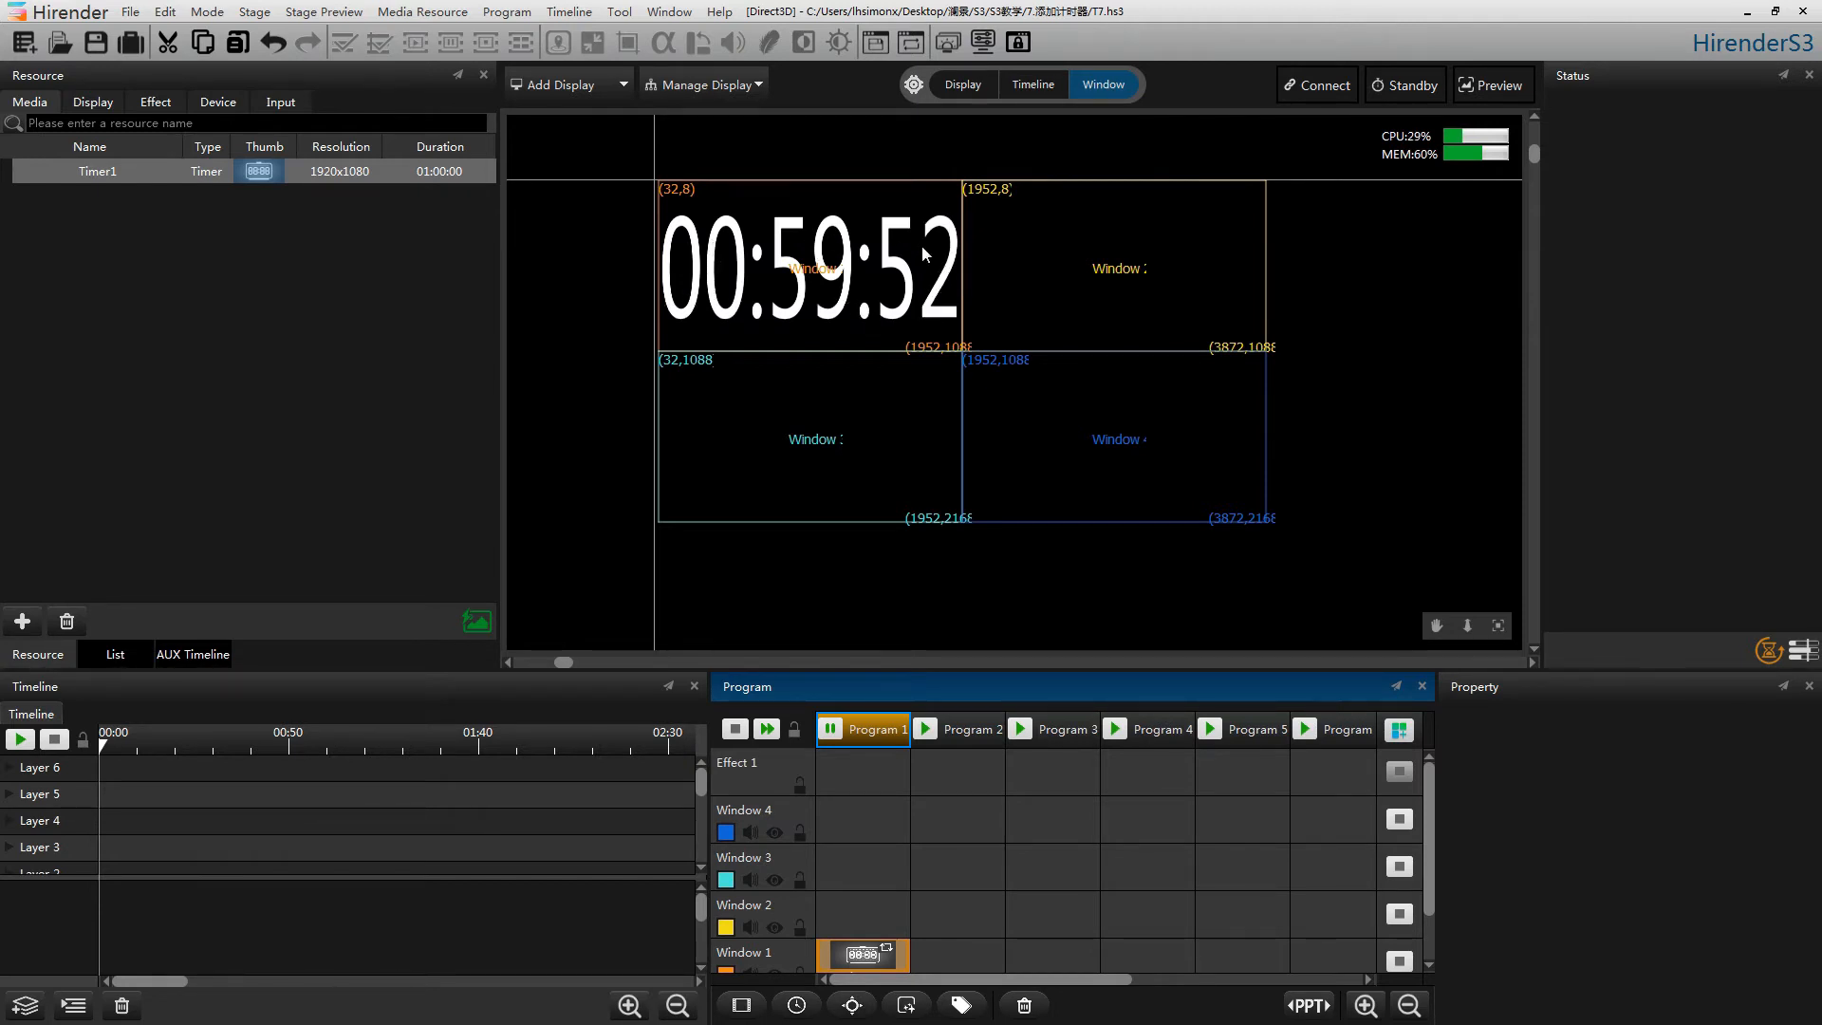
click(831, 728)
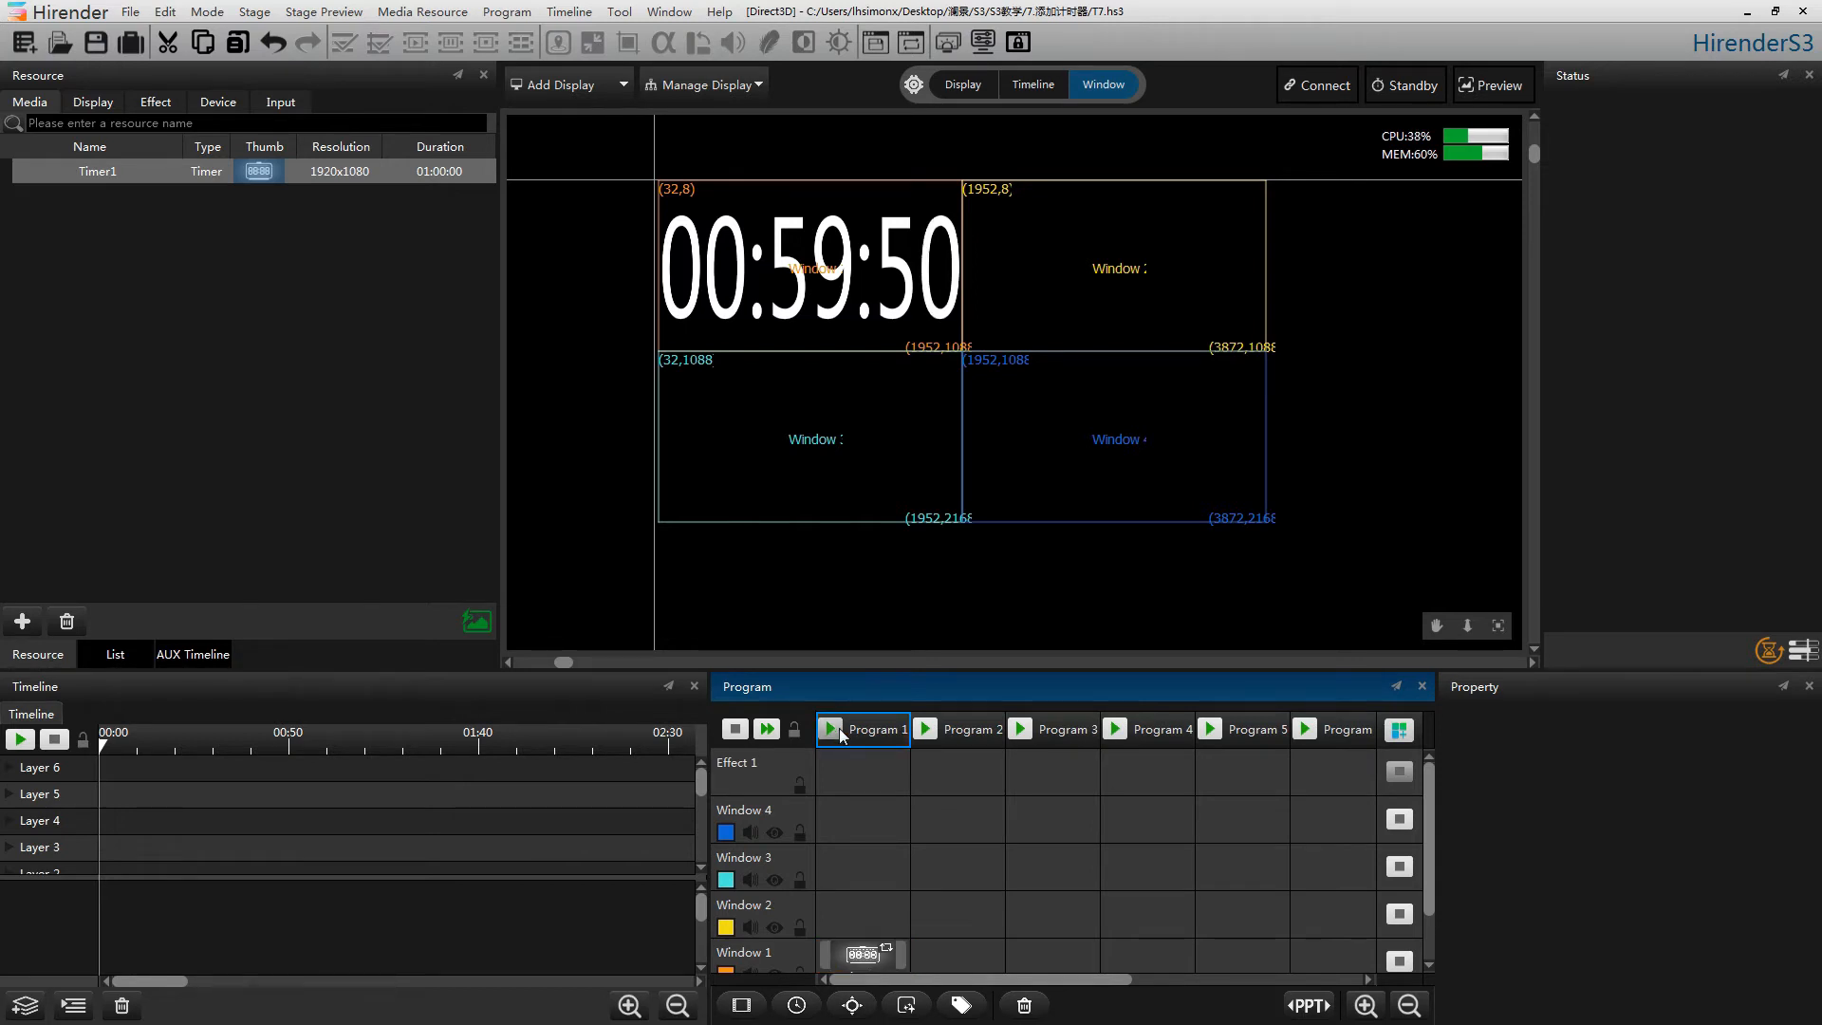
- Add a second timer named Timer2 with the Minute:Second time type and green (#00ff00) text
right_click(246, 381)
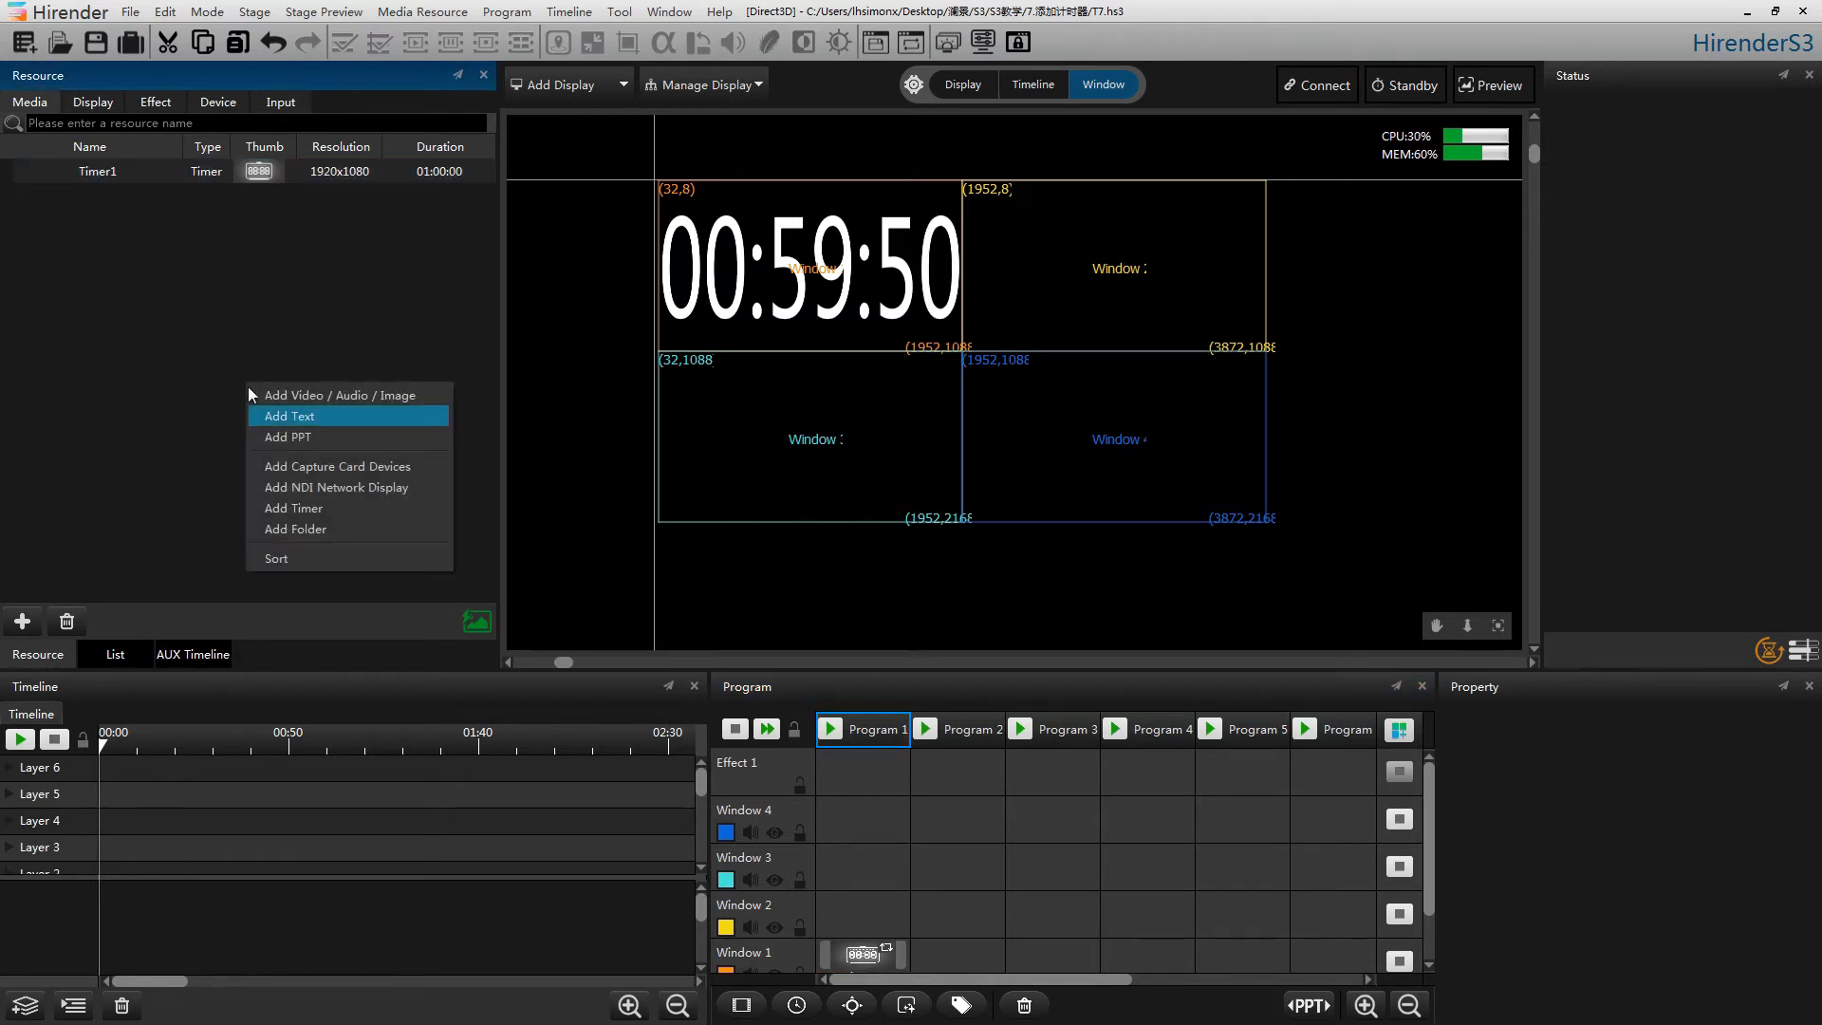
click(315, 508)
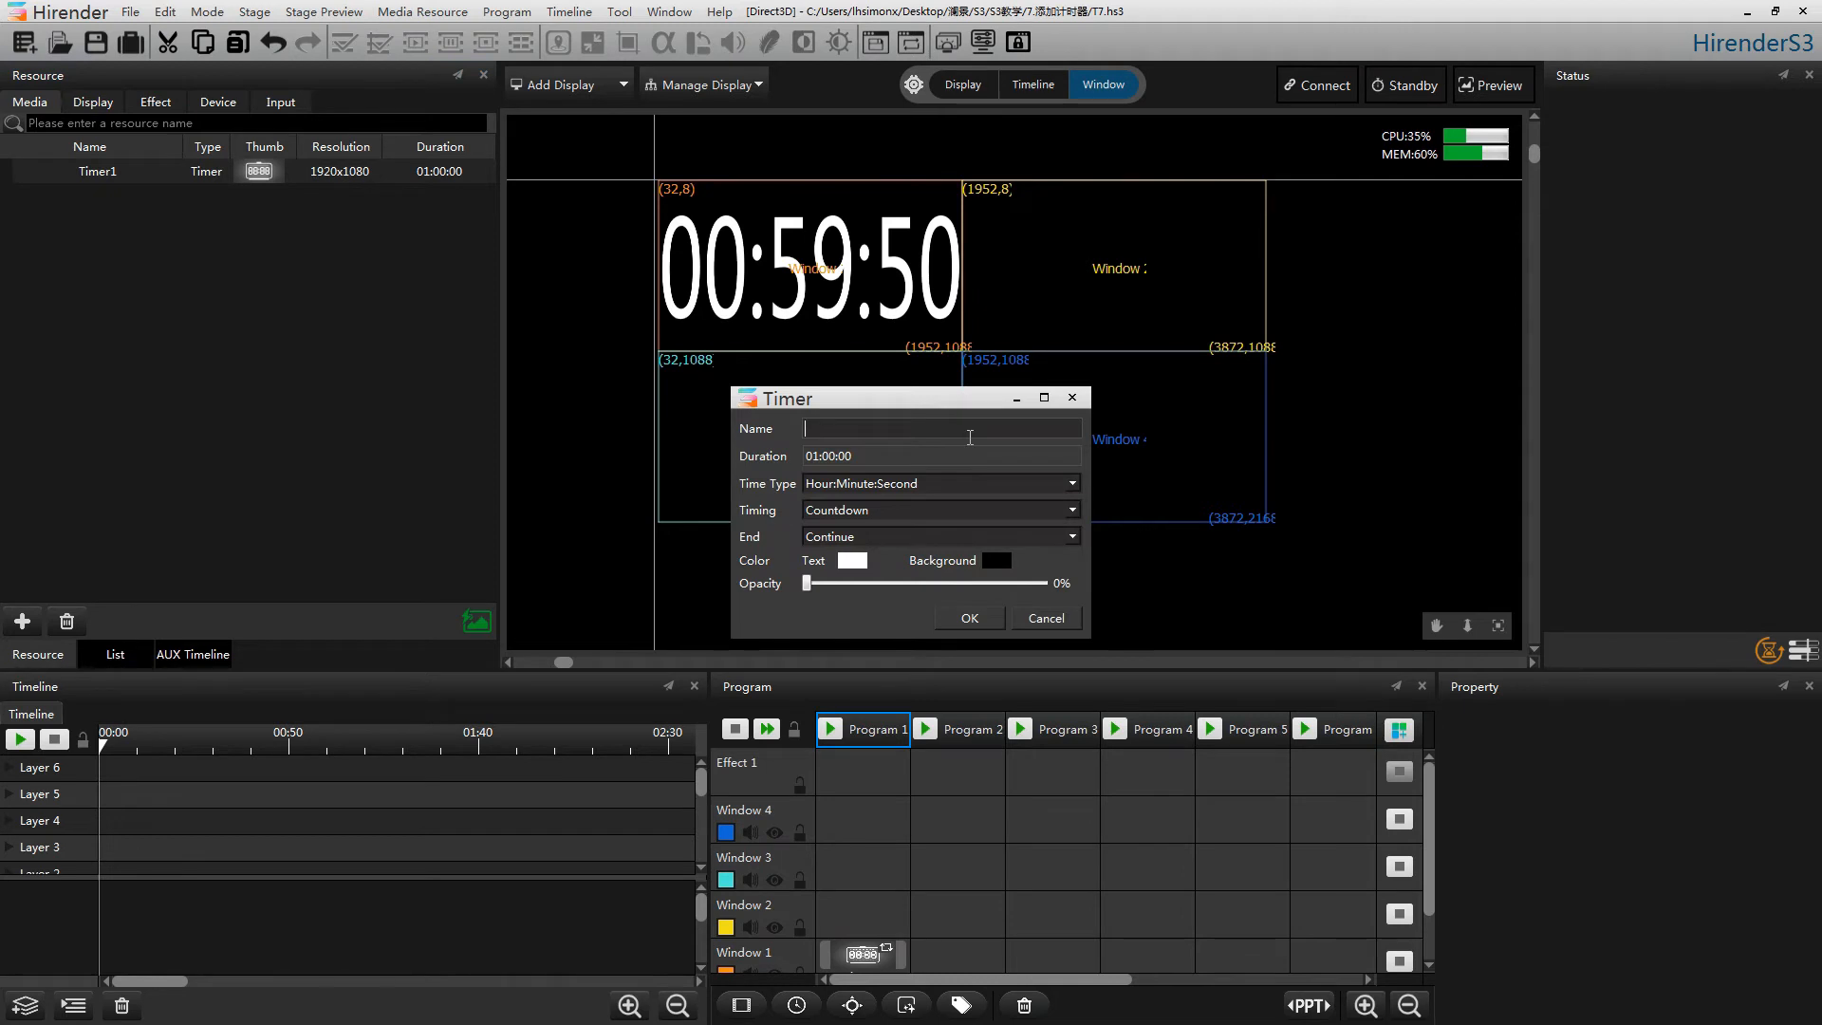
text(Timer2)
click(1072, 485)
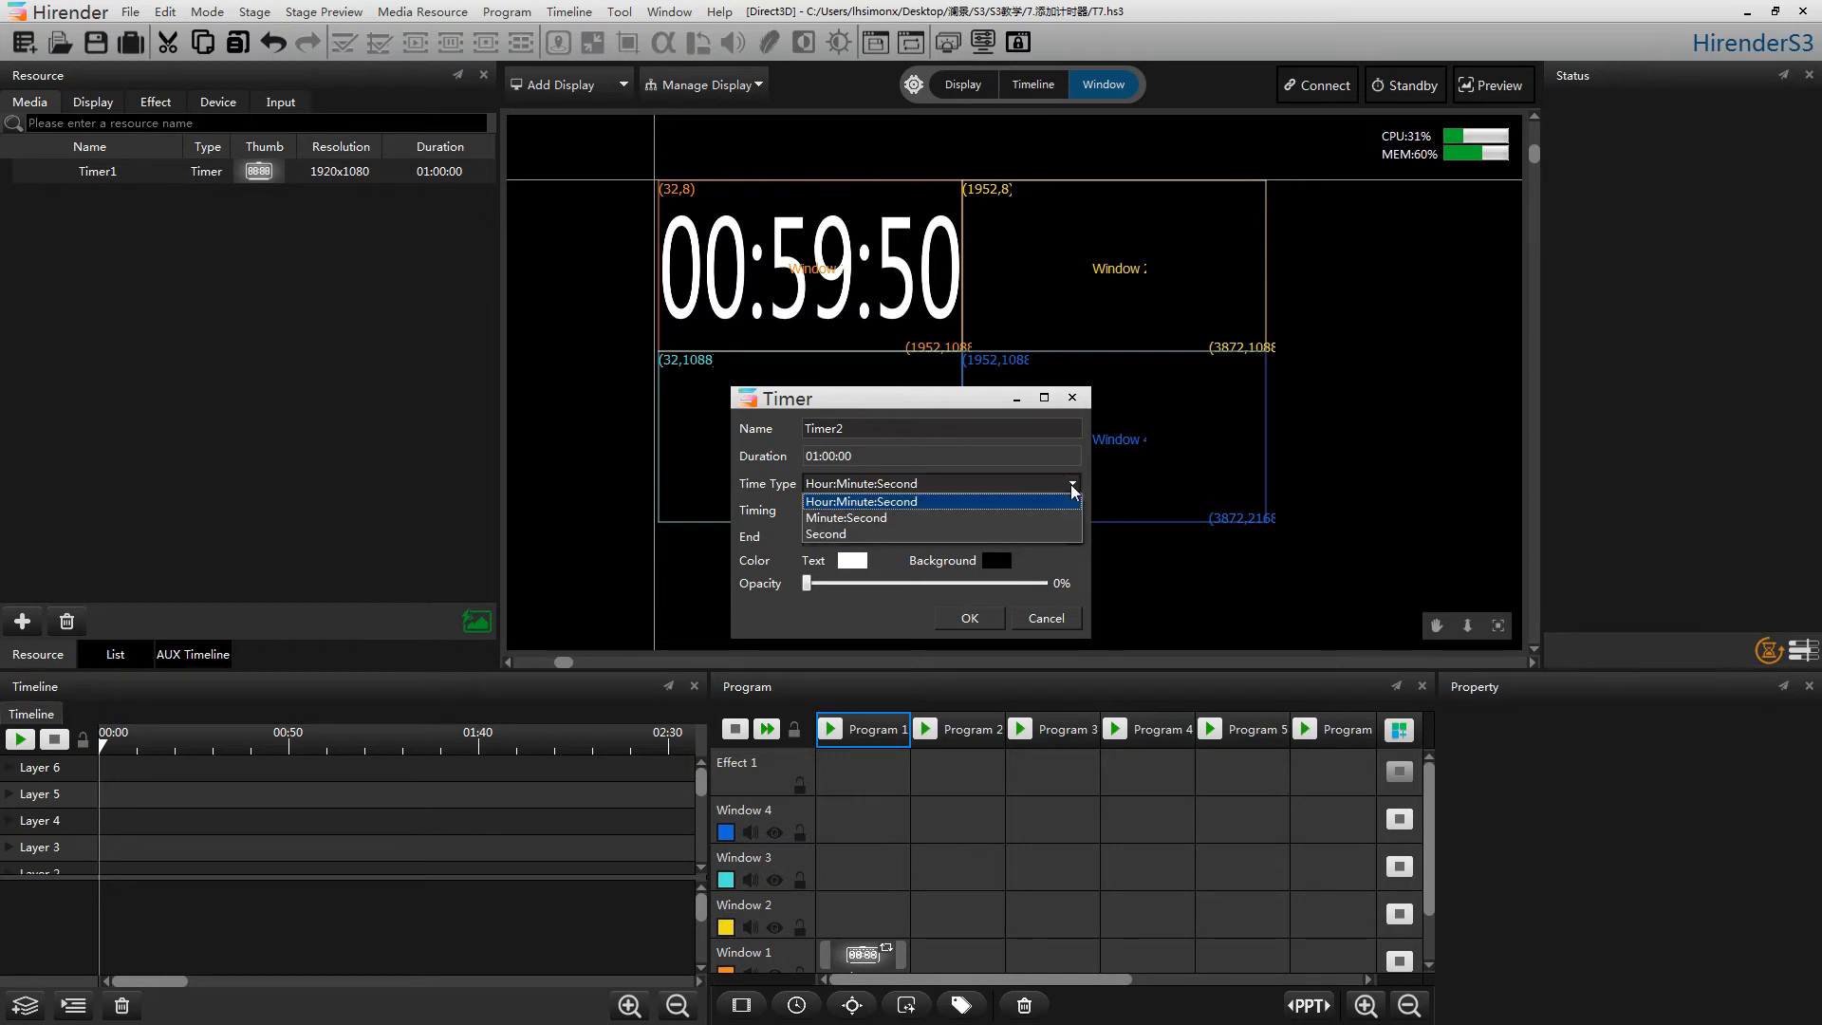
click(1030, 518)
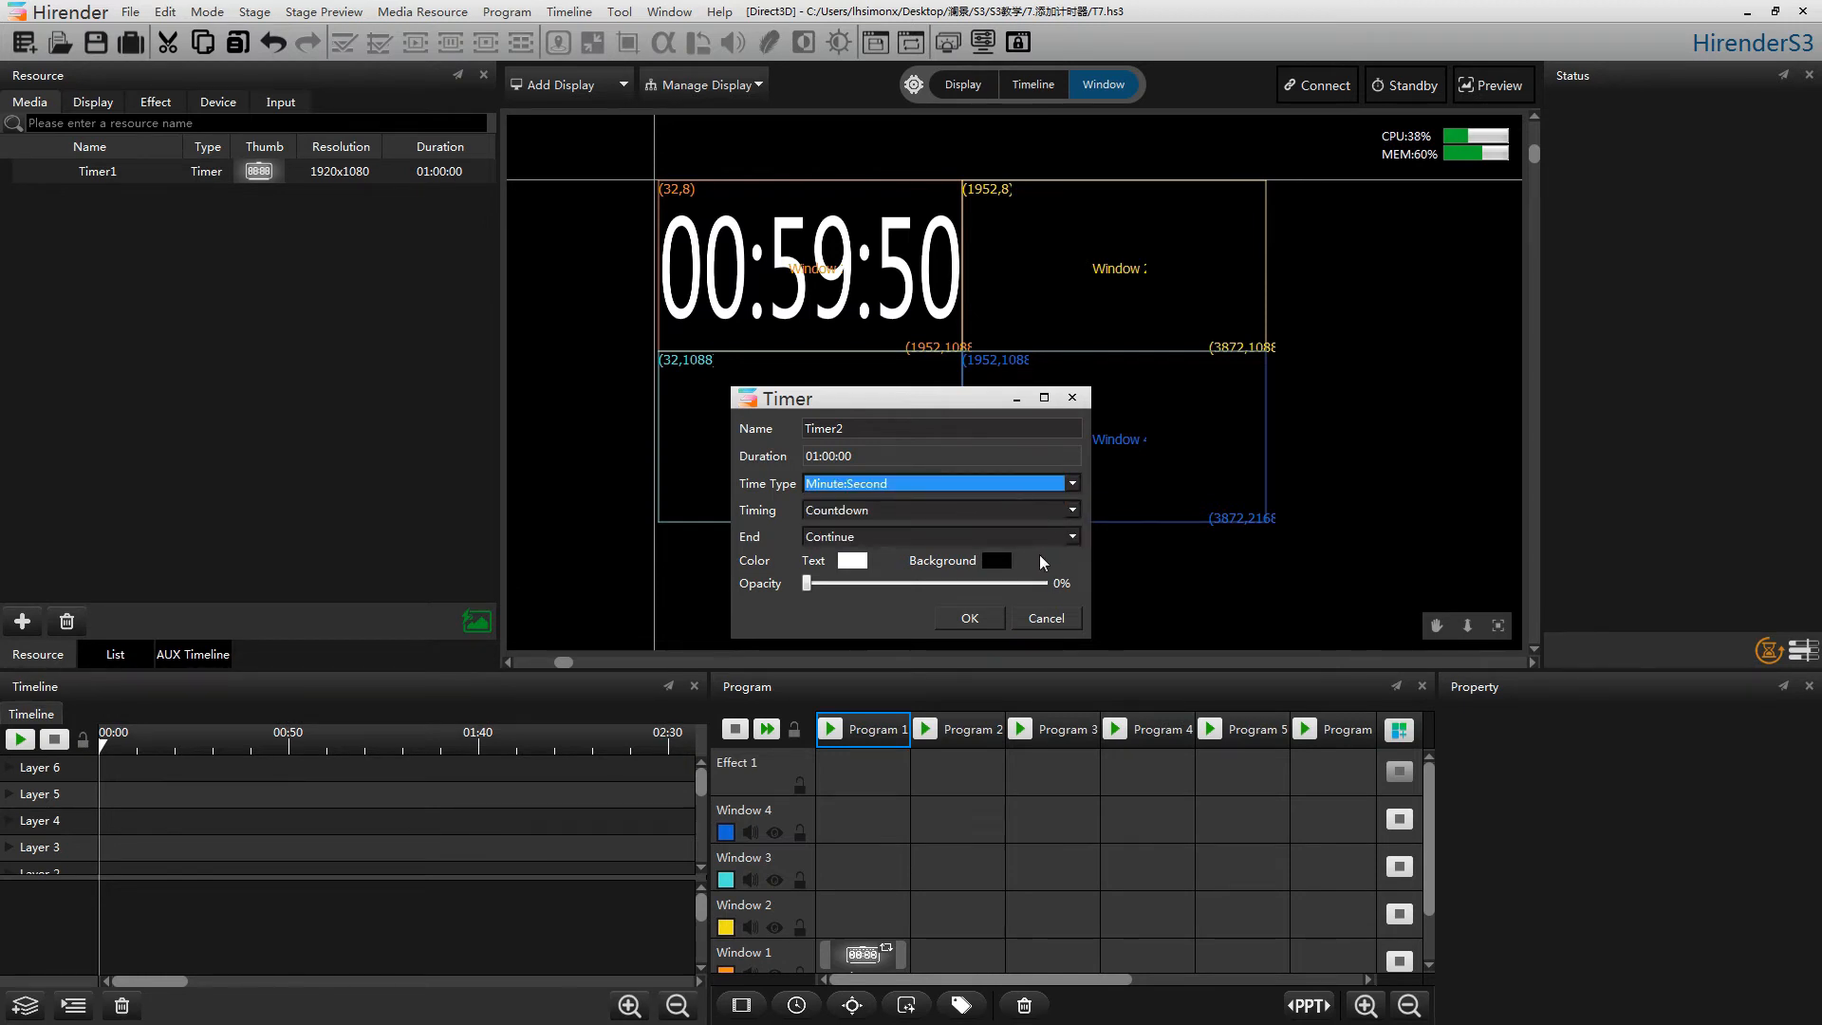
click(852, 562)
click(914, 447)
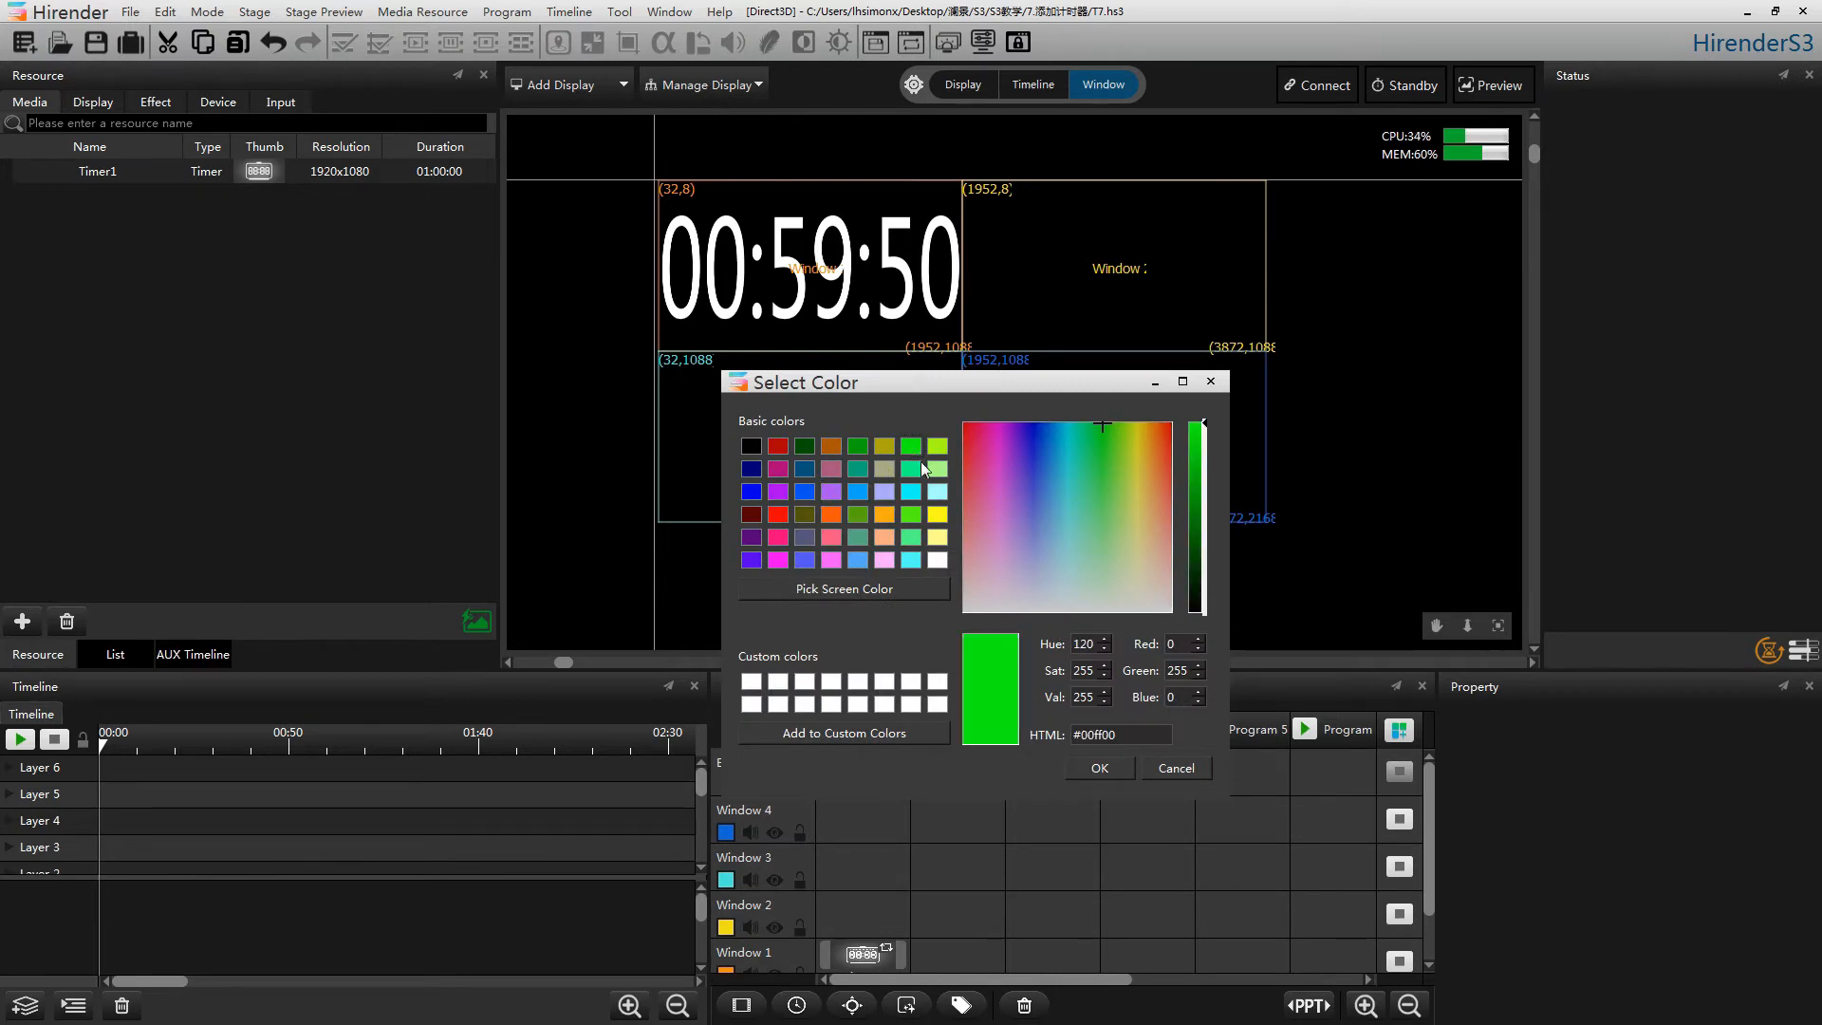
click(1103, 767)
click(982, 618)
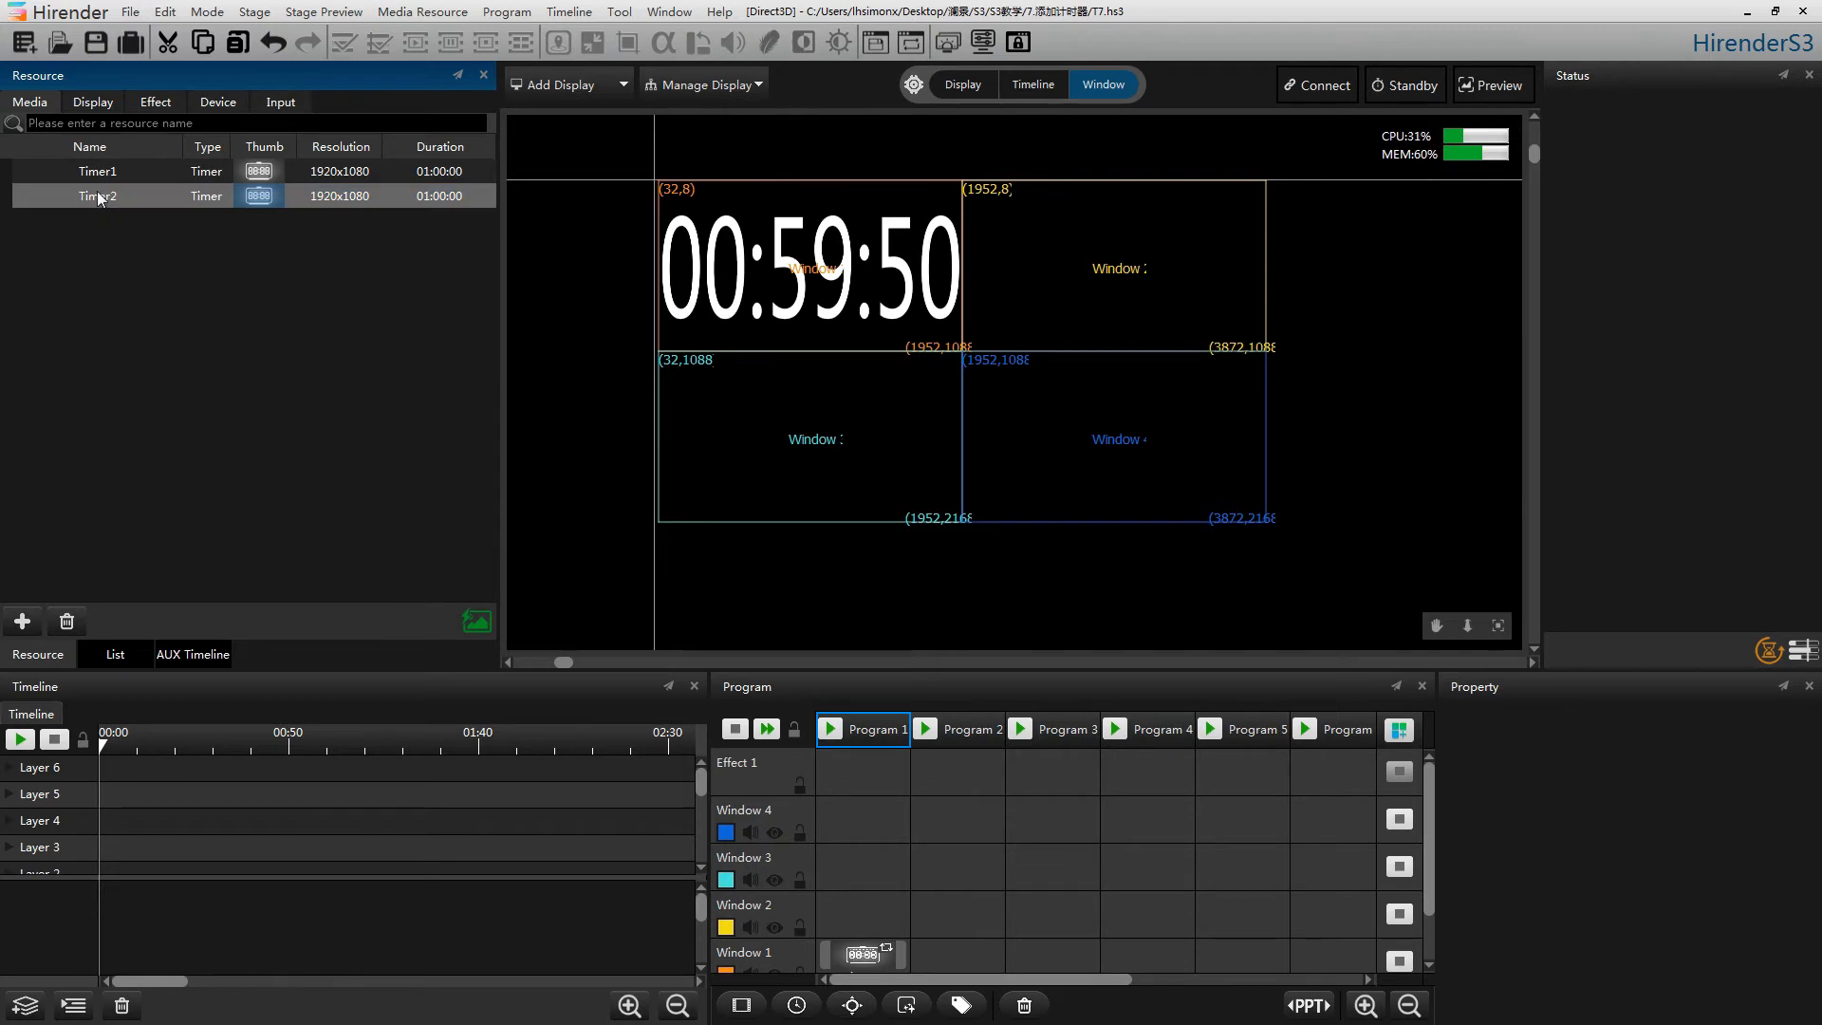
- Place Timer2 in Window 2 of Program 1, then replay the program from the start and halt it
drag(109, 197, 862, 910)
click(733, 729)
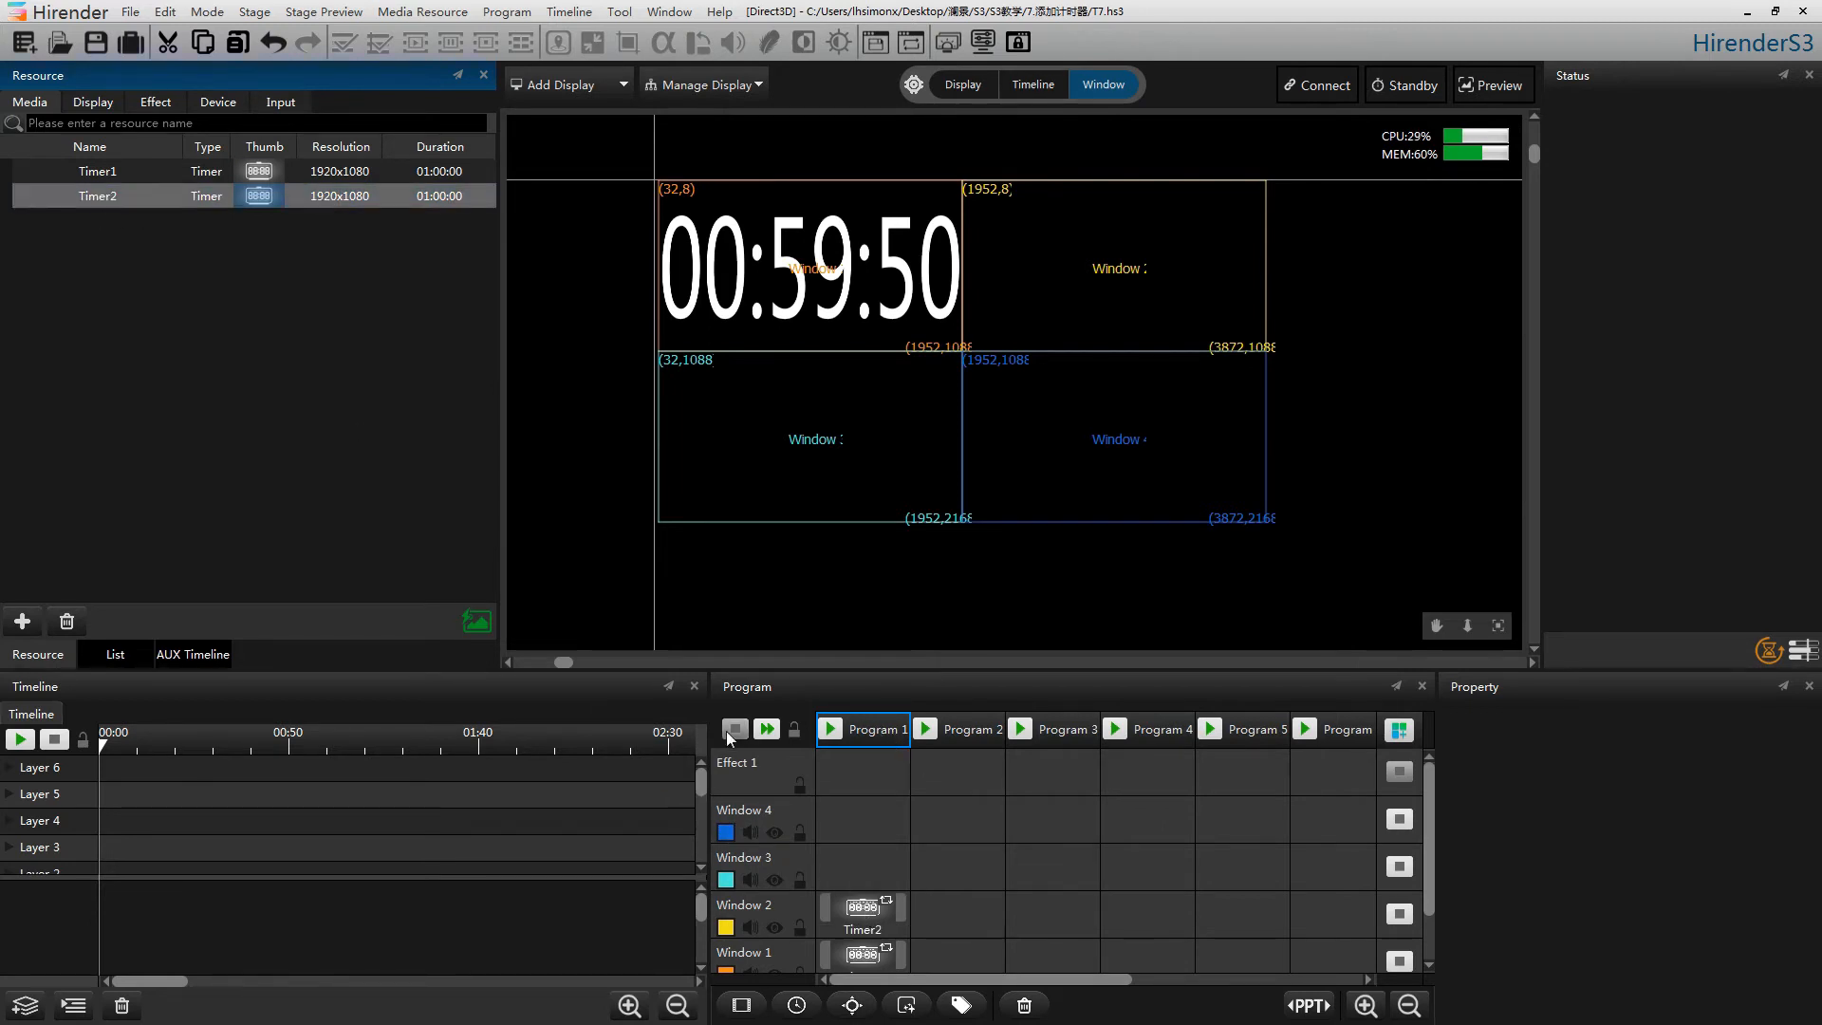
click(831, 729)
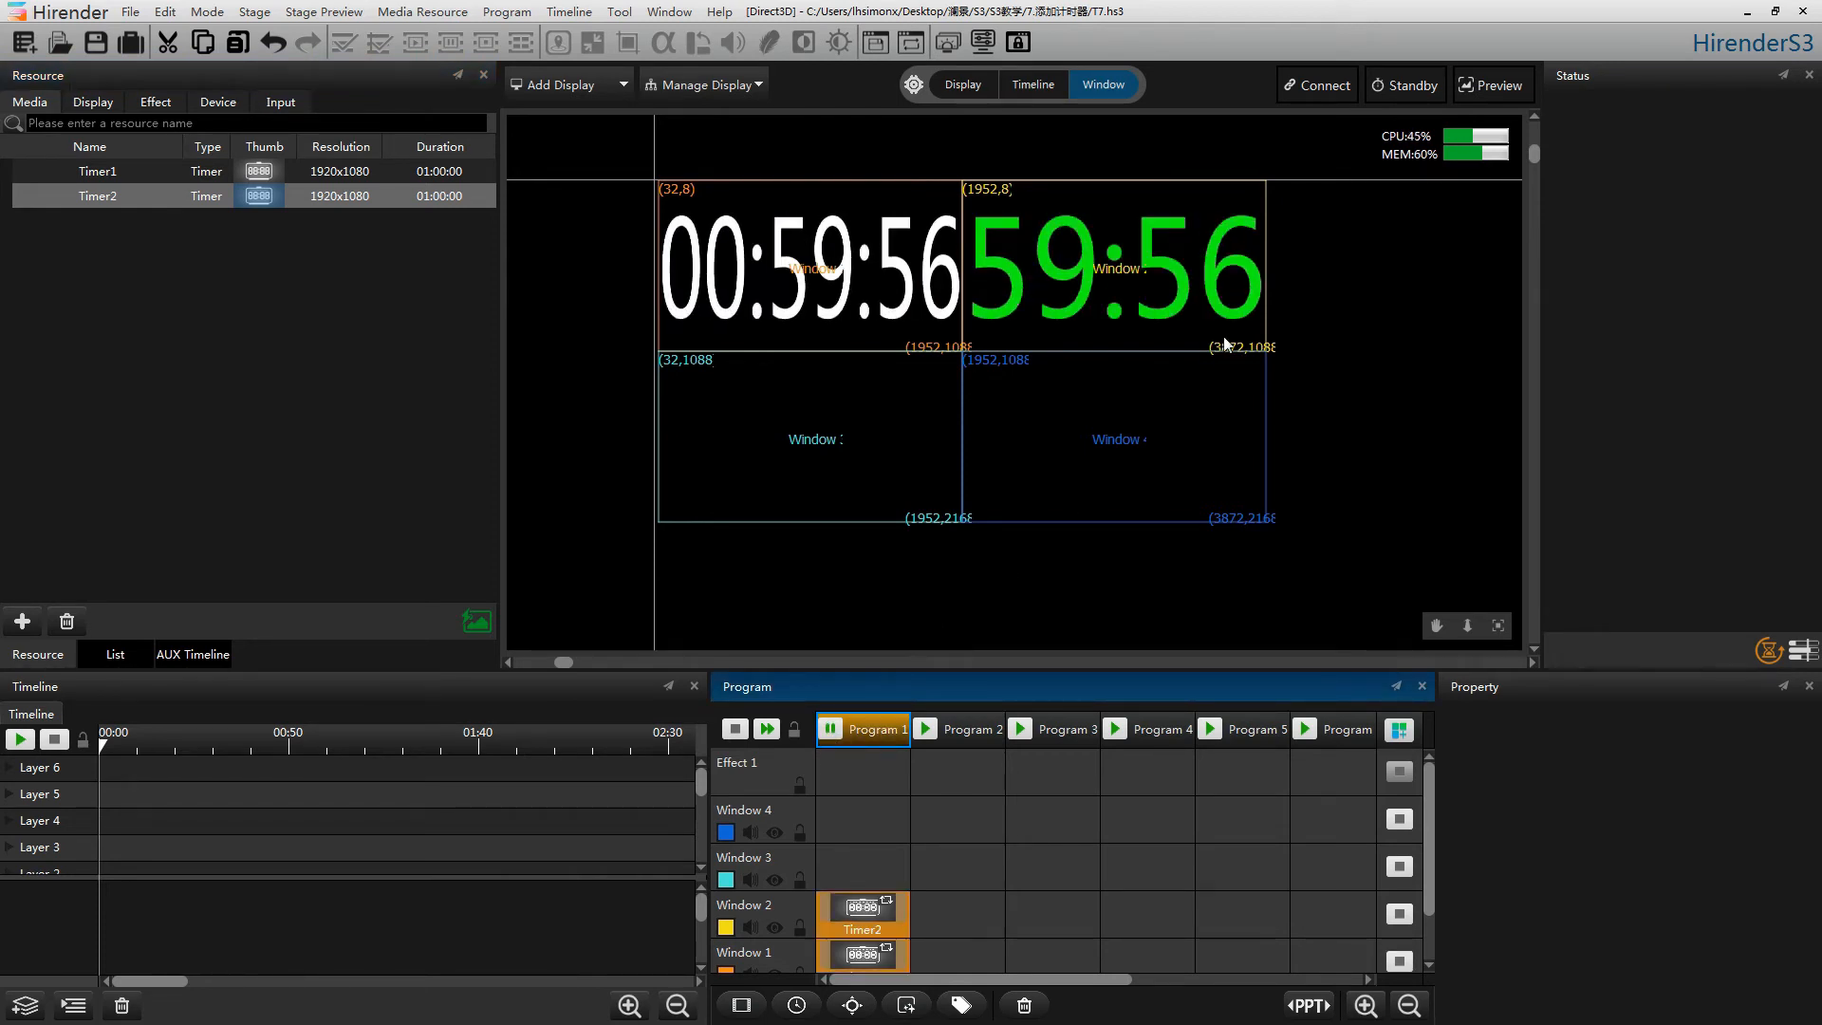
click(831, 729)
- Add a third timer named Timer3 with the time type set to Second
right_click(234, 362)
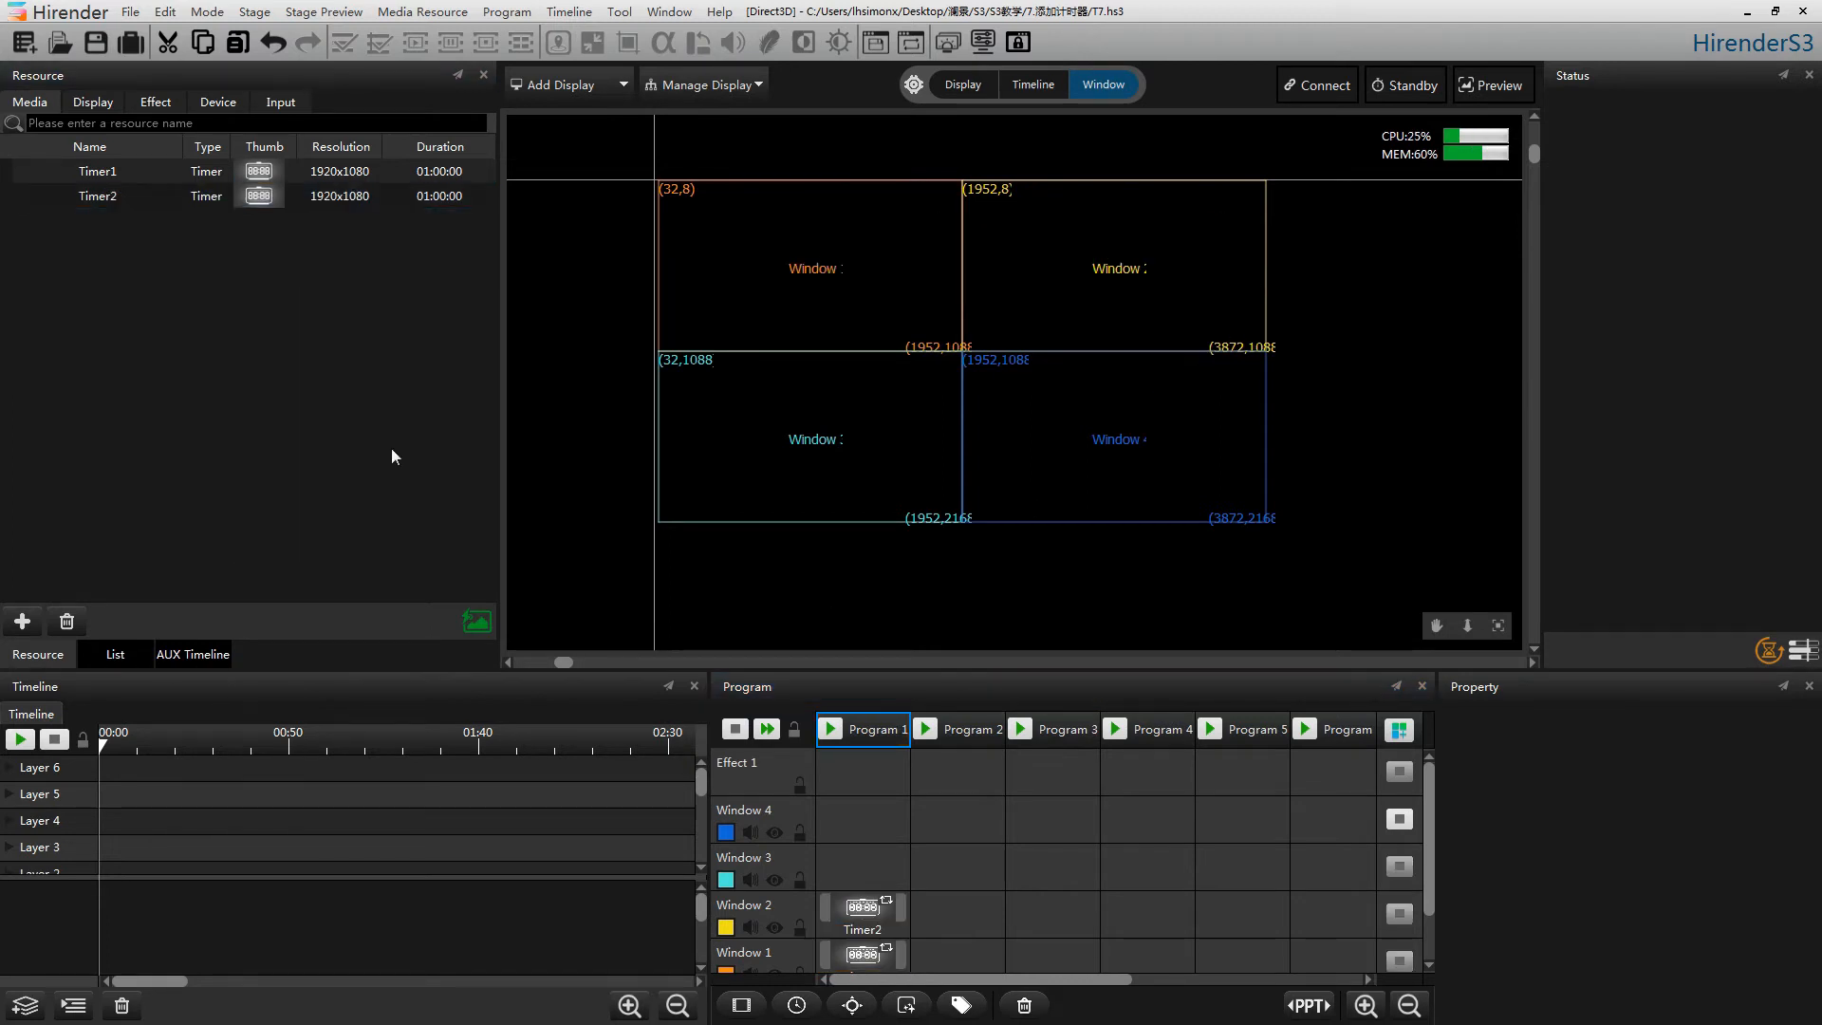
right_click(229, 356)
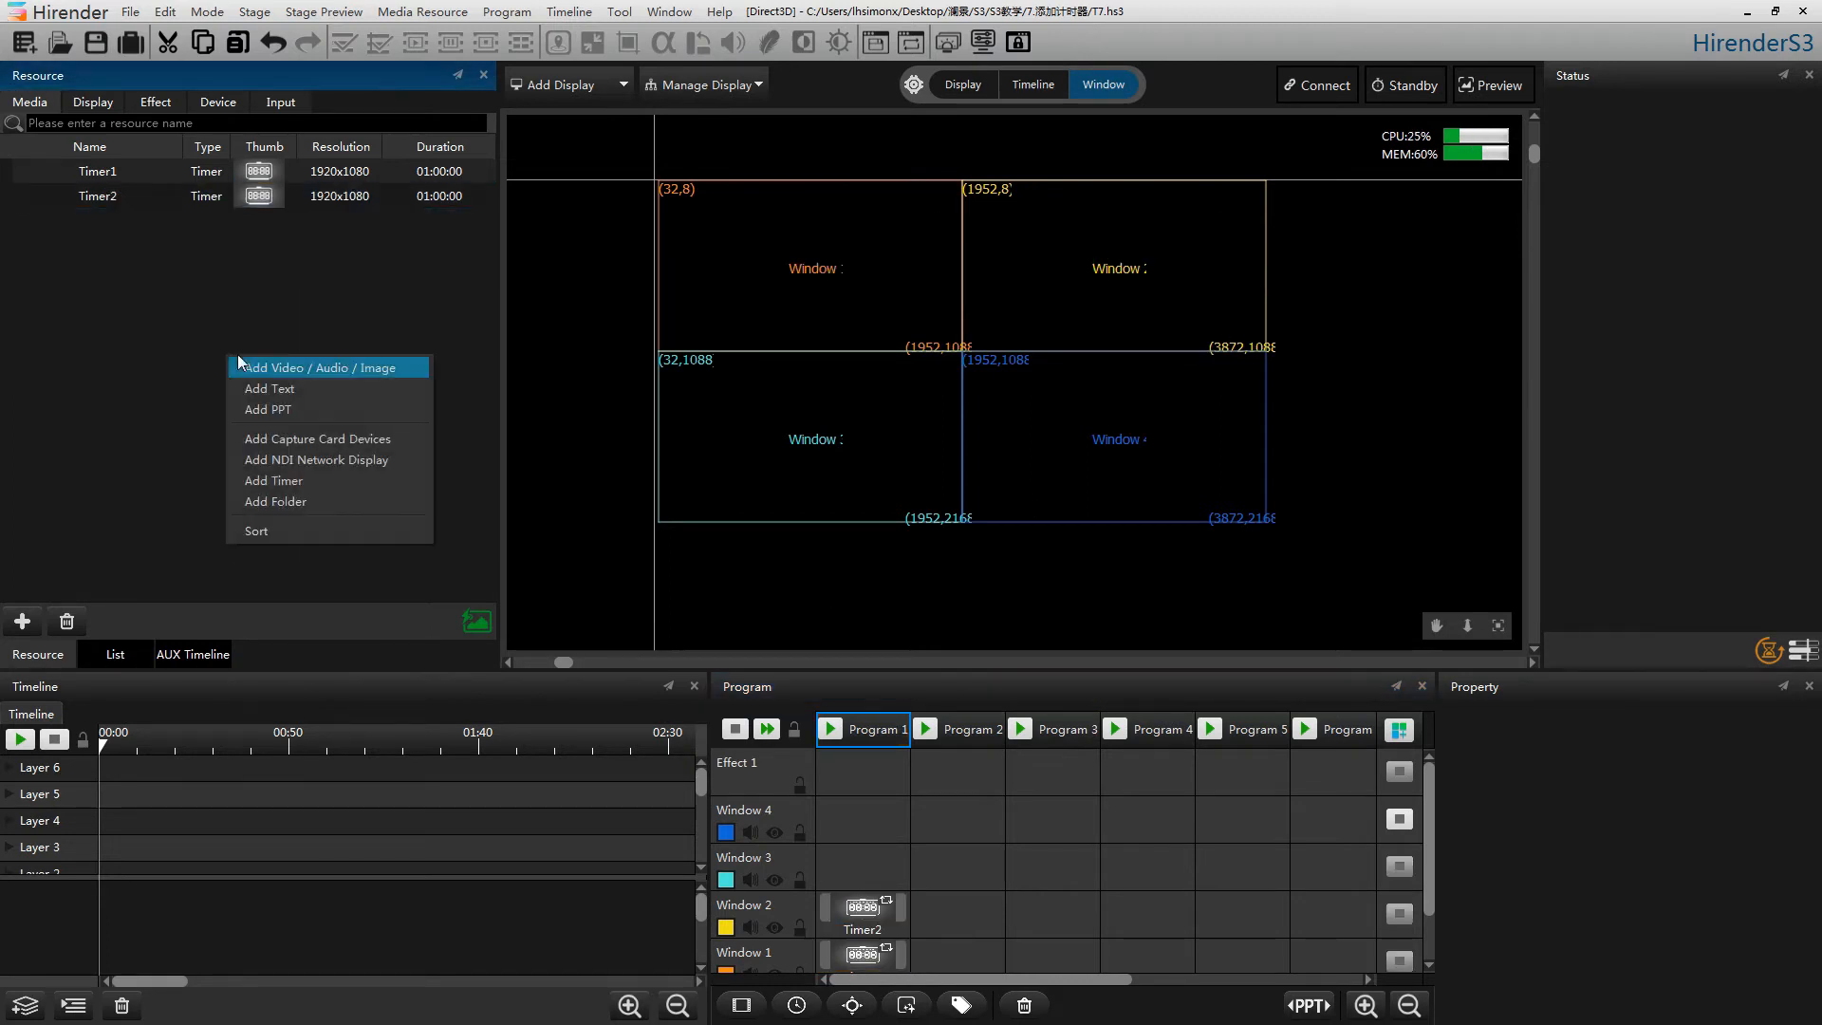
click(310, 482)
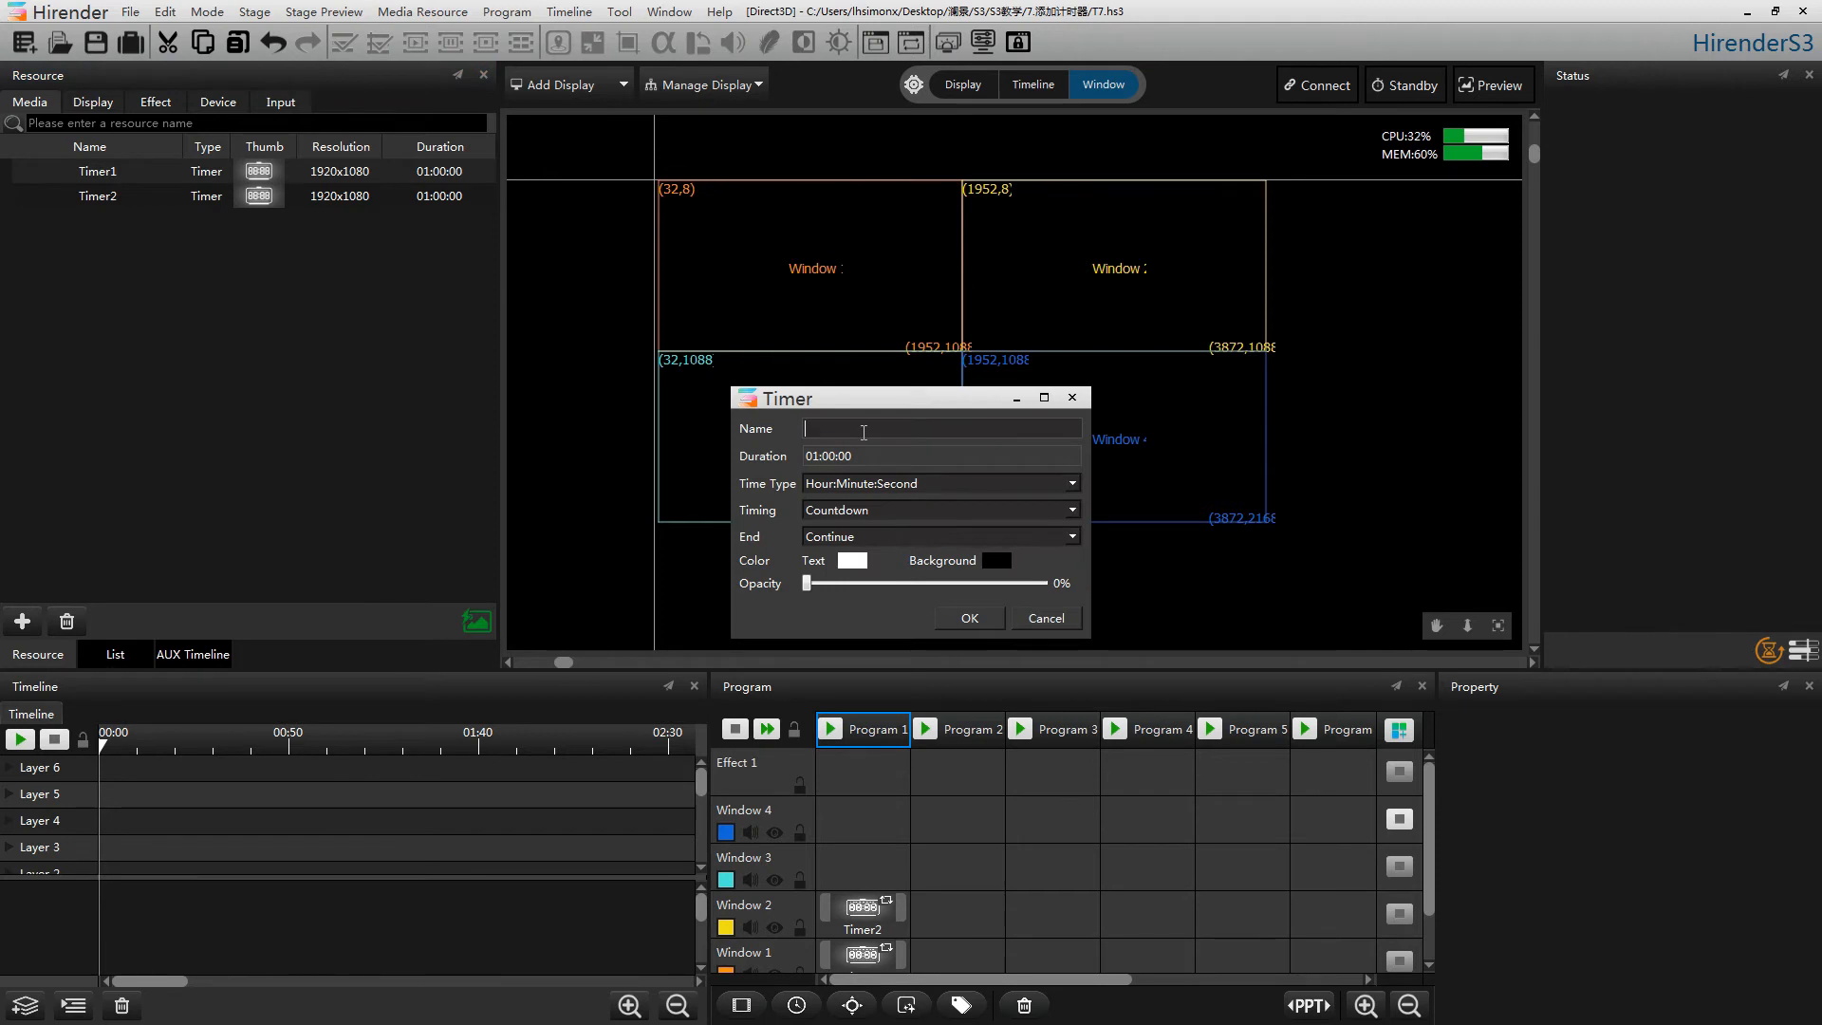
text(Timer3)
click(1069, 485)
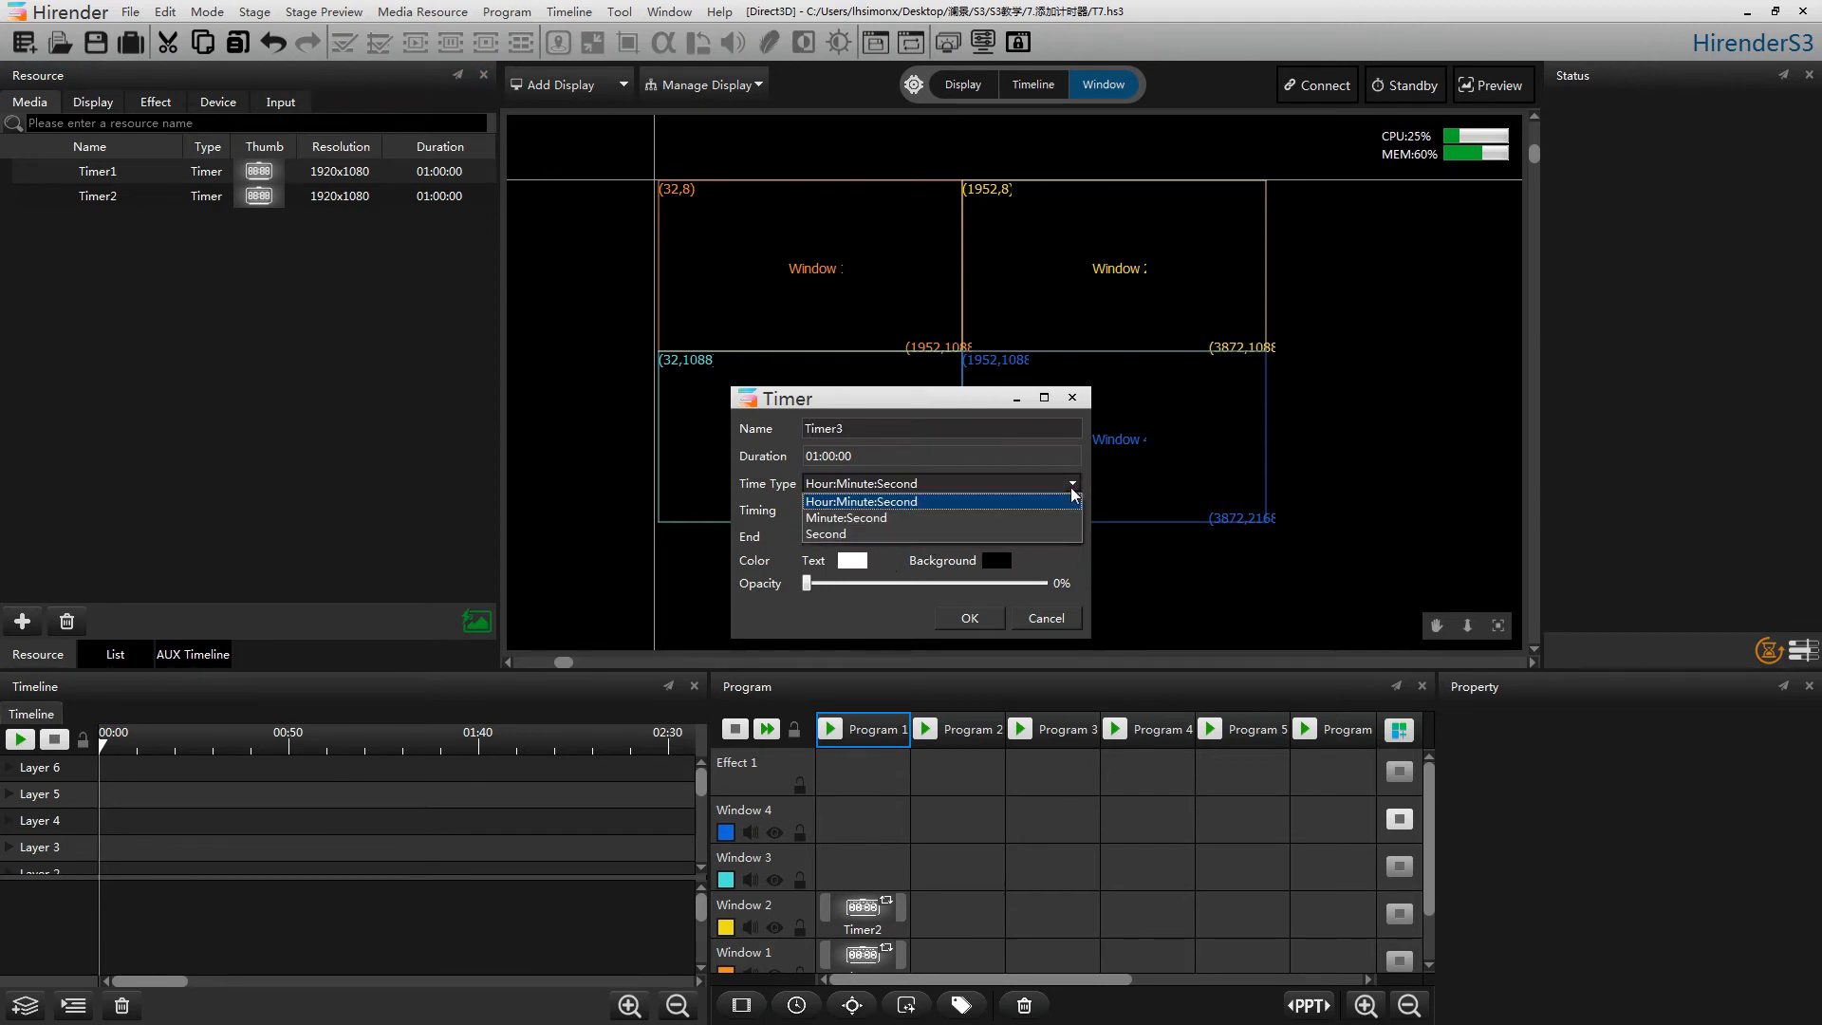
click(996, 535)
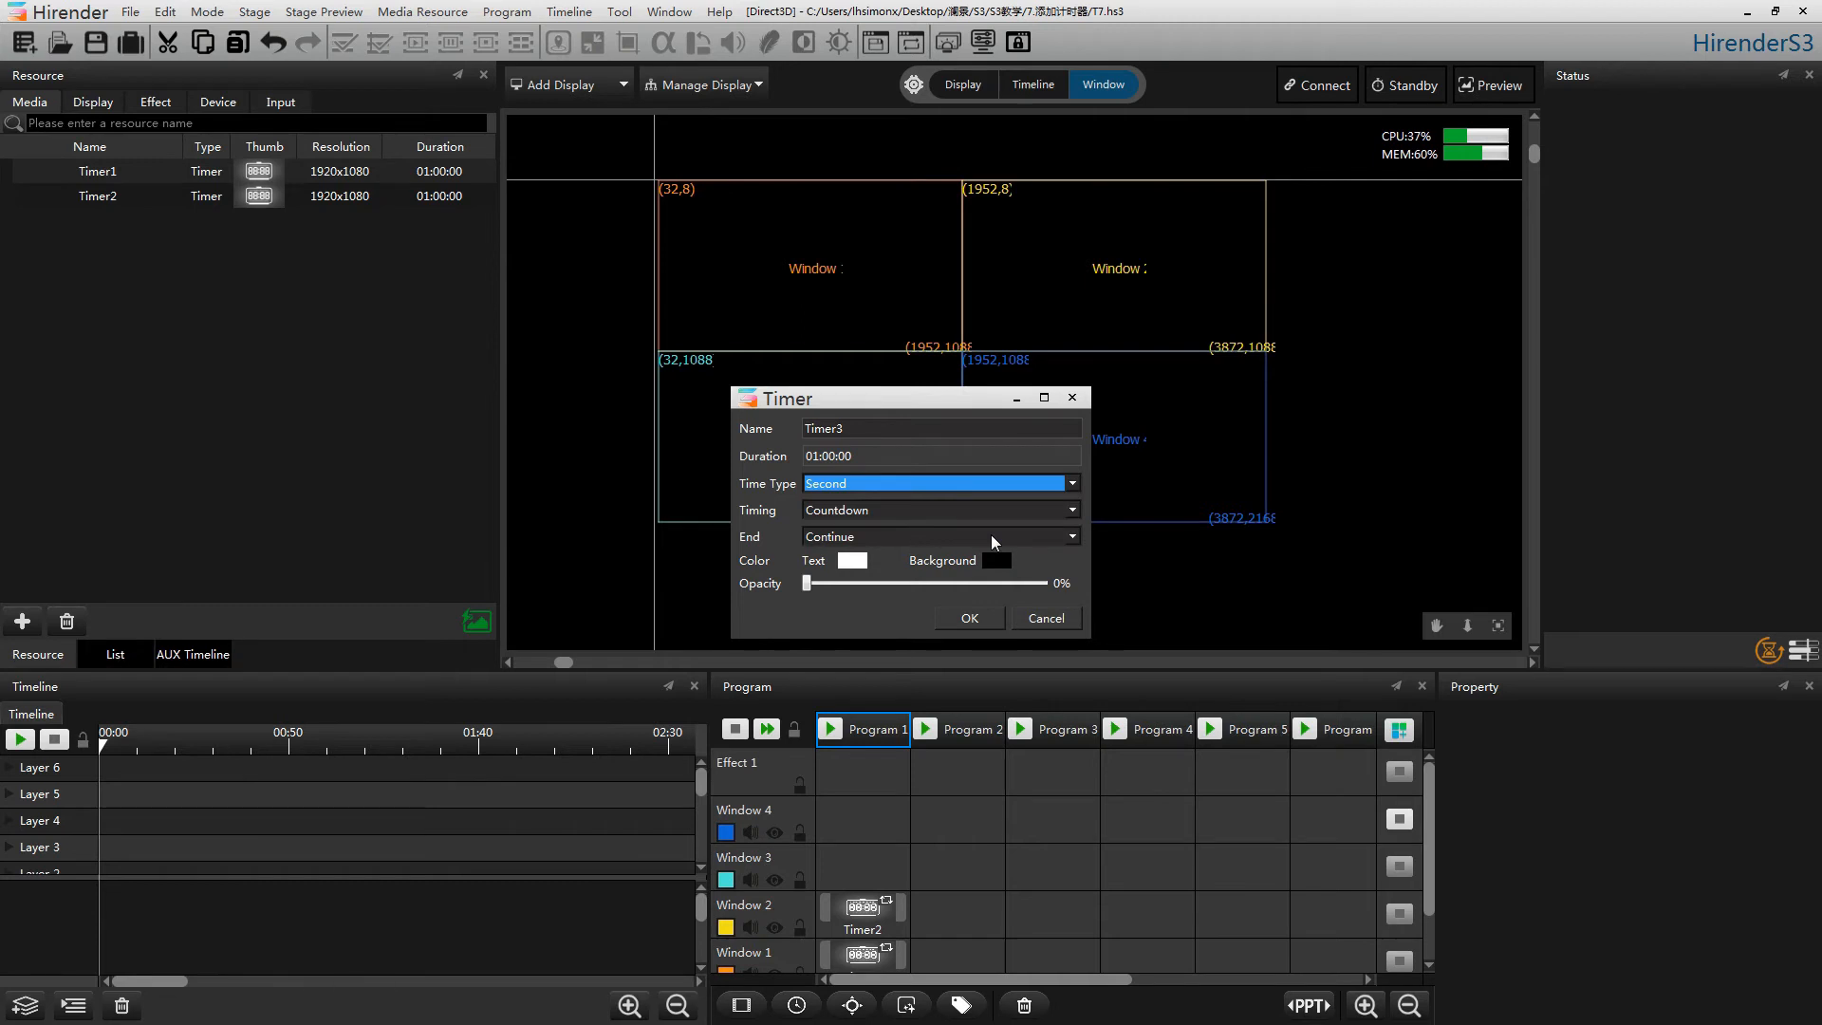
click(983, 626)
- Place Timer3 in Window 3 of Program 1, then play the program briefly and halt it
drag(15, 220, 831, 858)
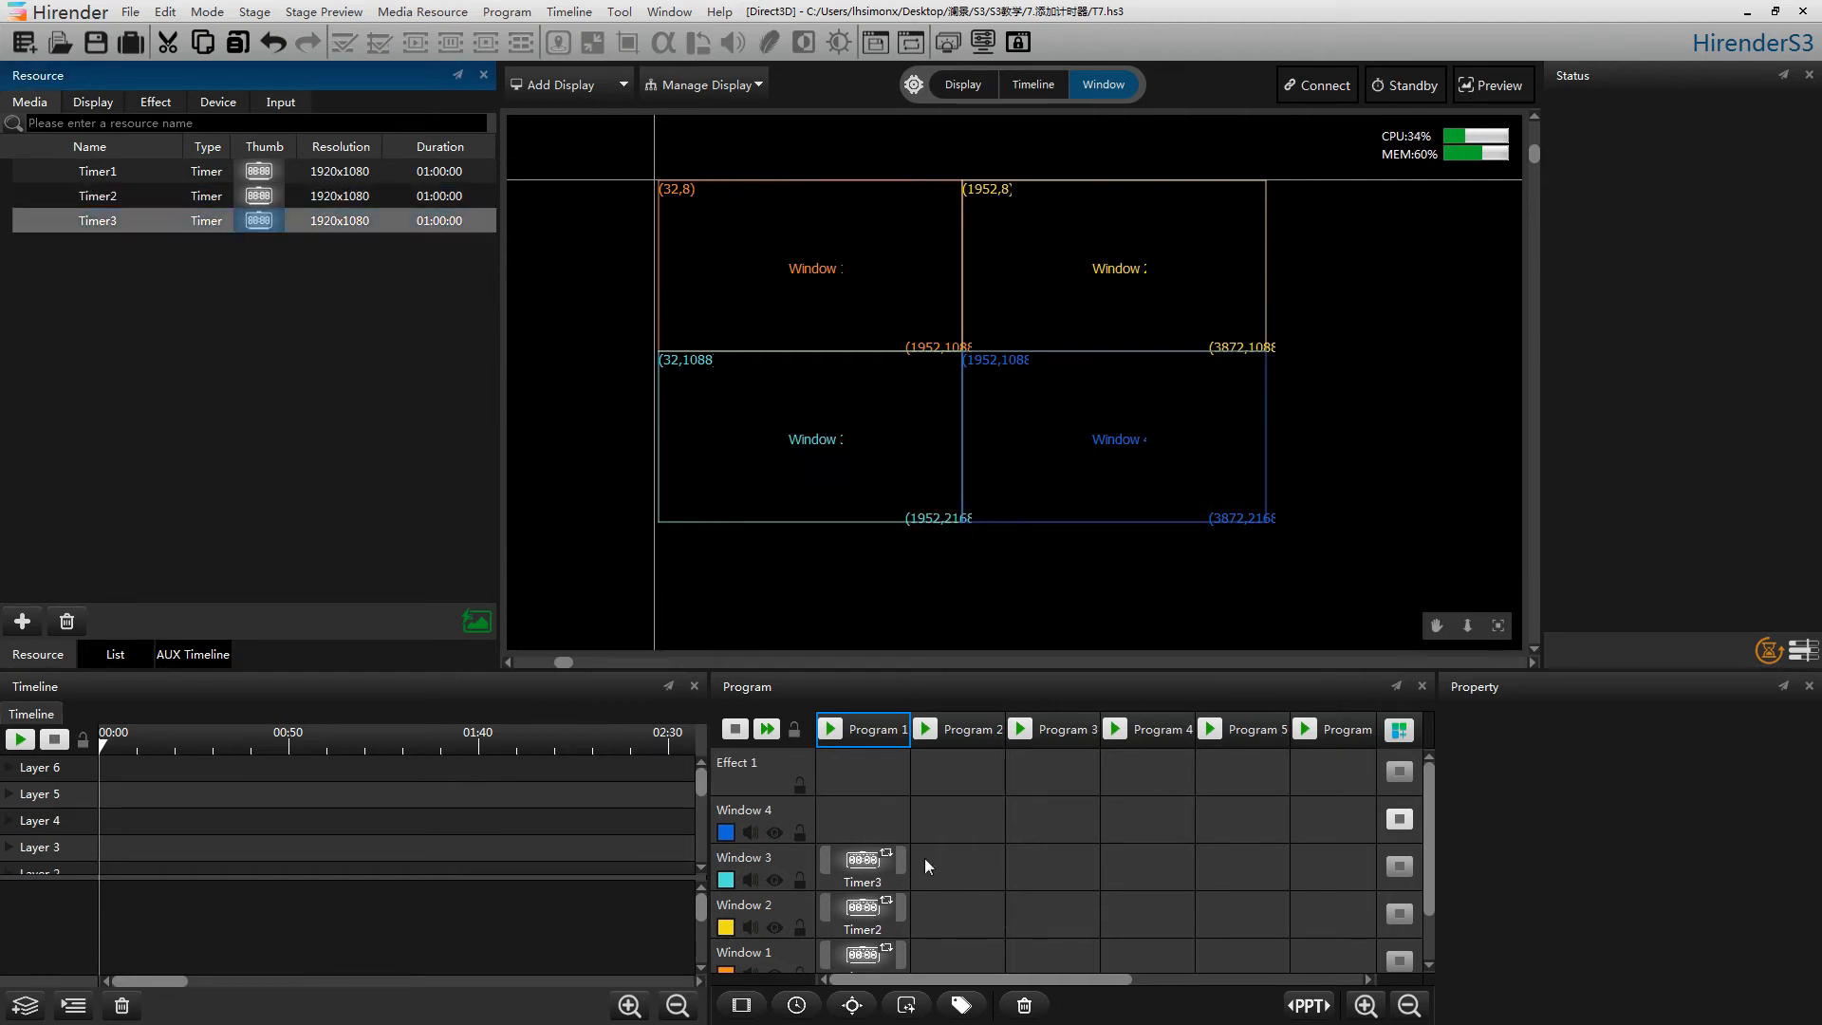
click(831, 731)
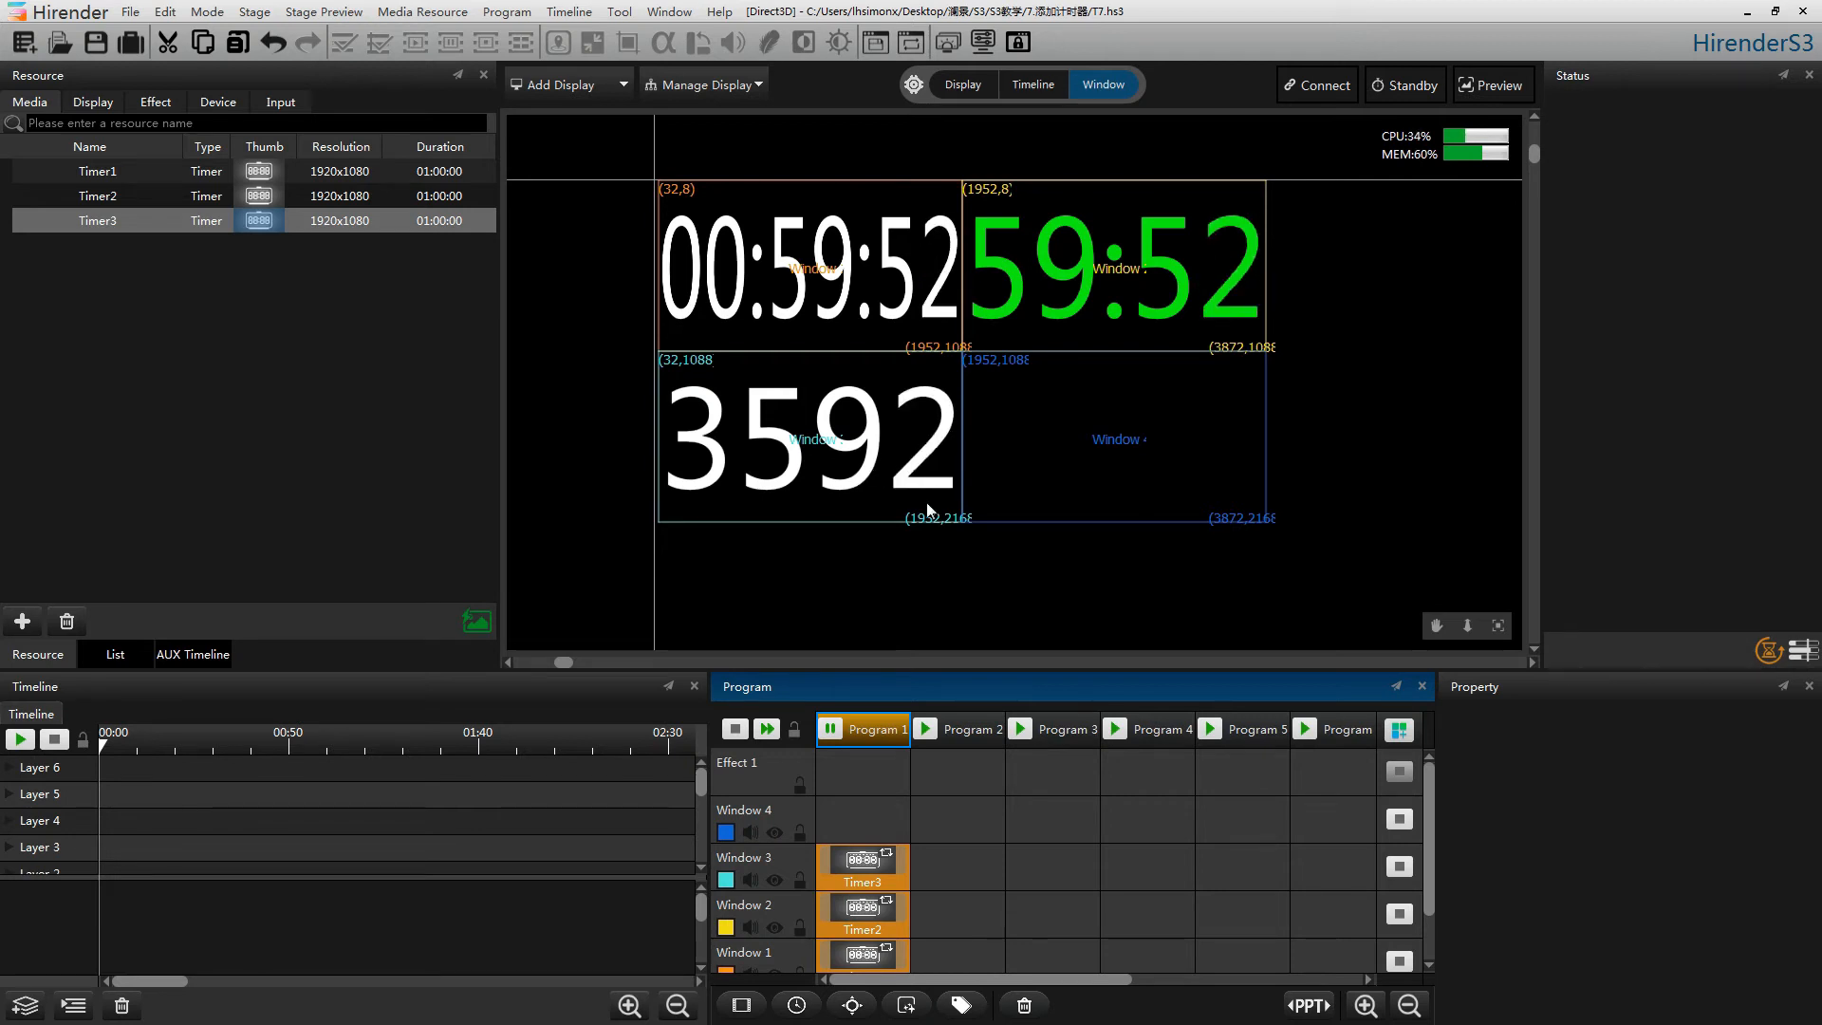
click(830, 727)
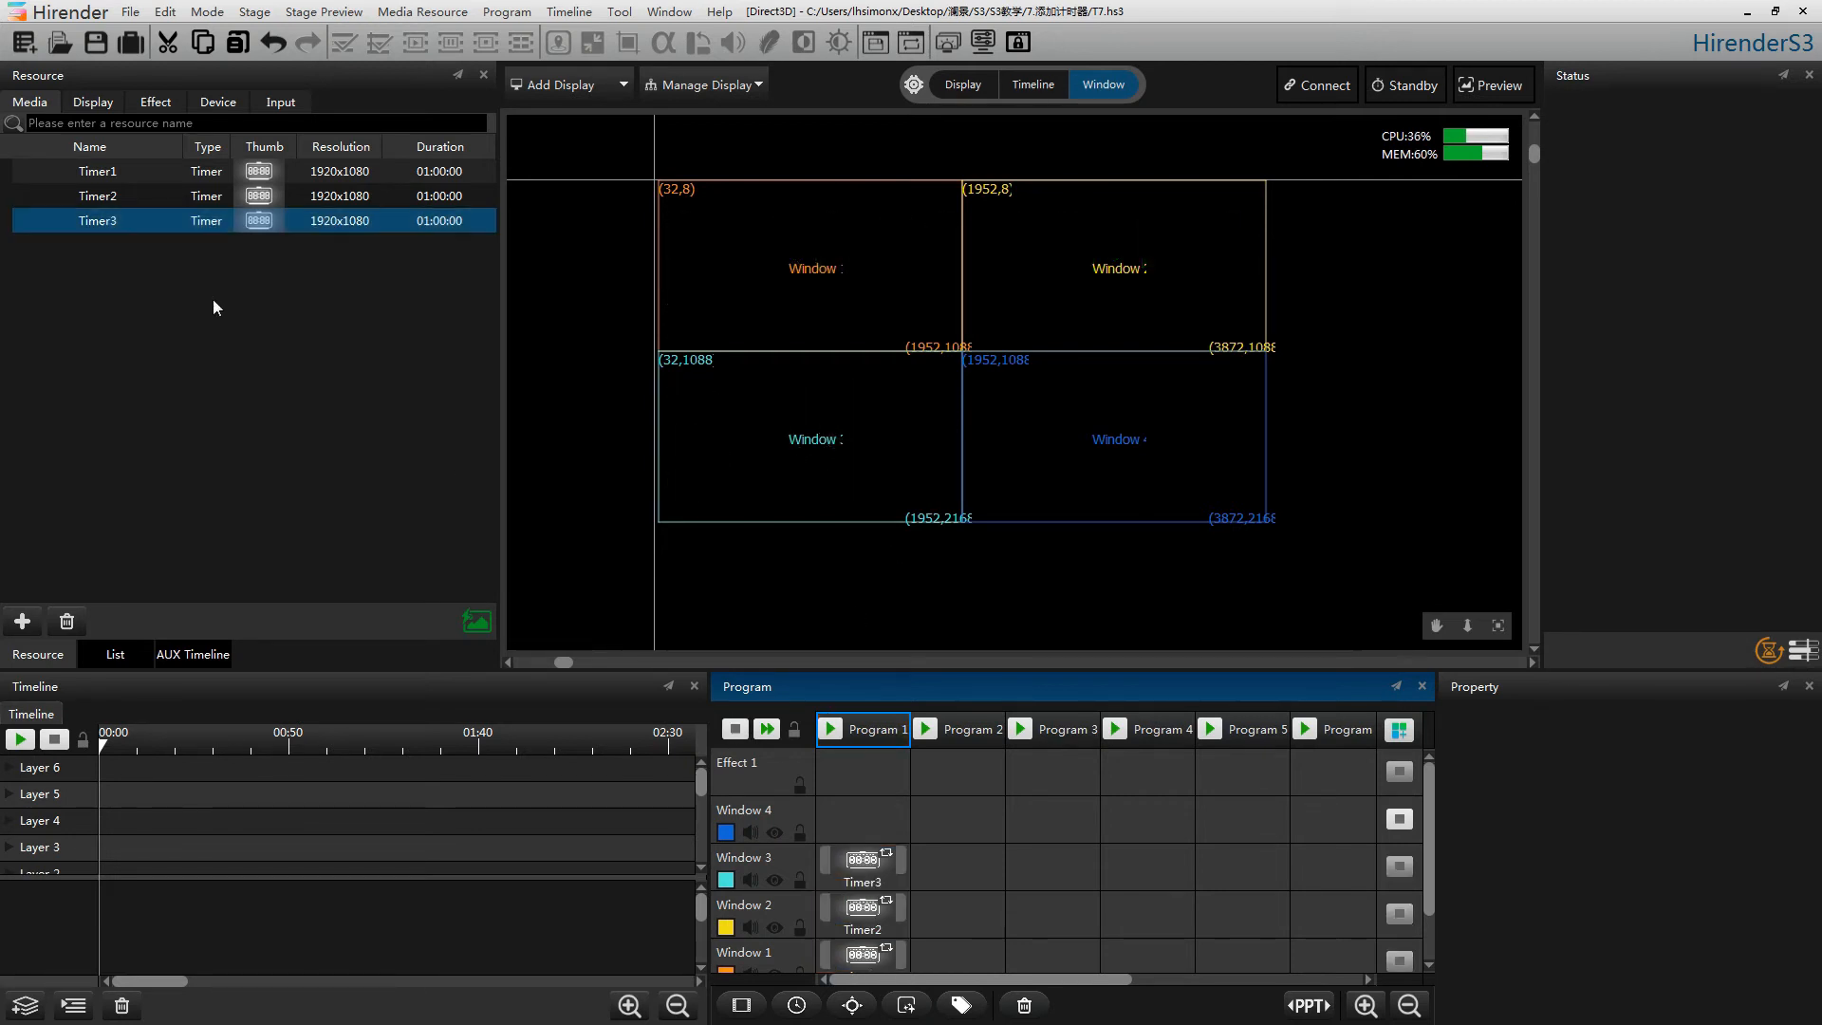
- Add a fourth timer named Timer4 with duration 00:00:05, Hour:Minute:Second time type and the end behaviour set to Stop
right_click(220, 330)
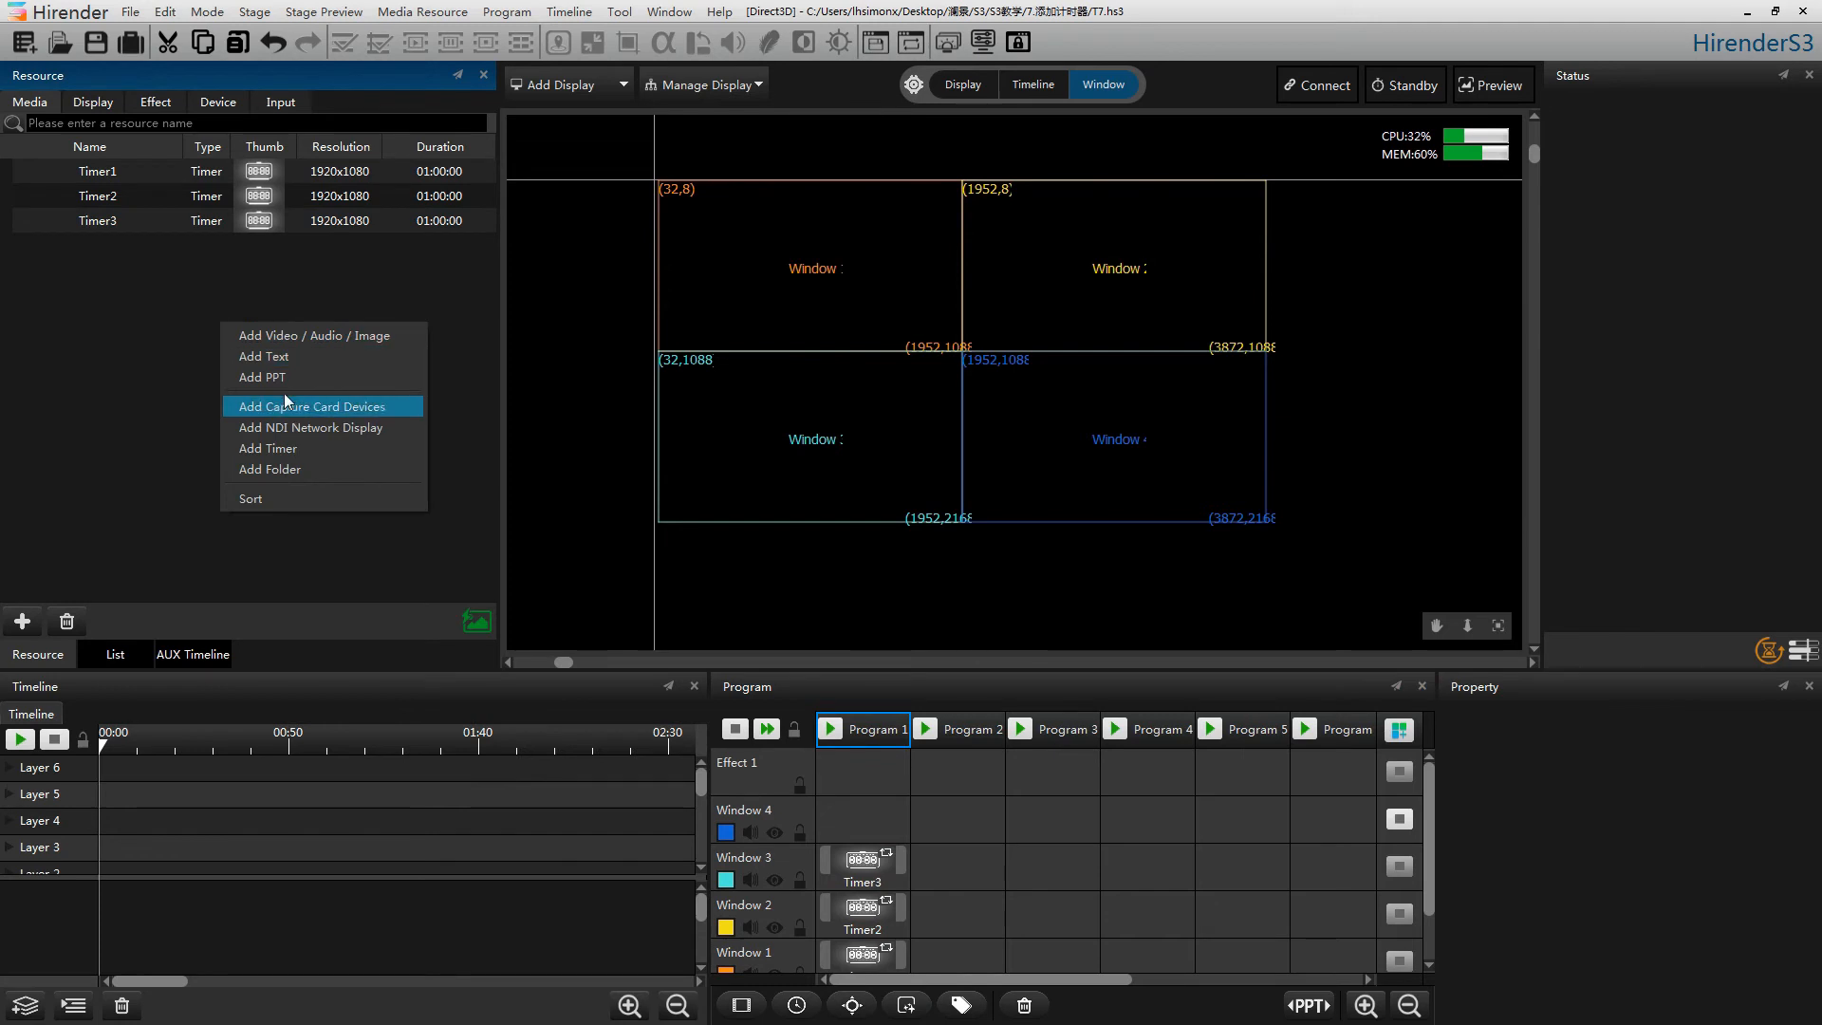
click(327, 452)
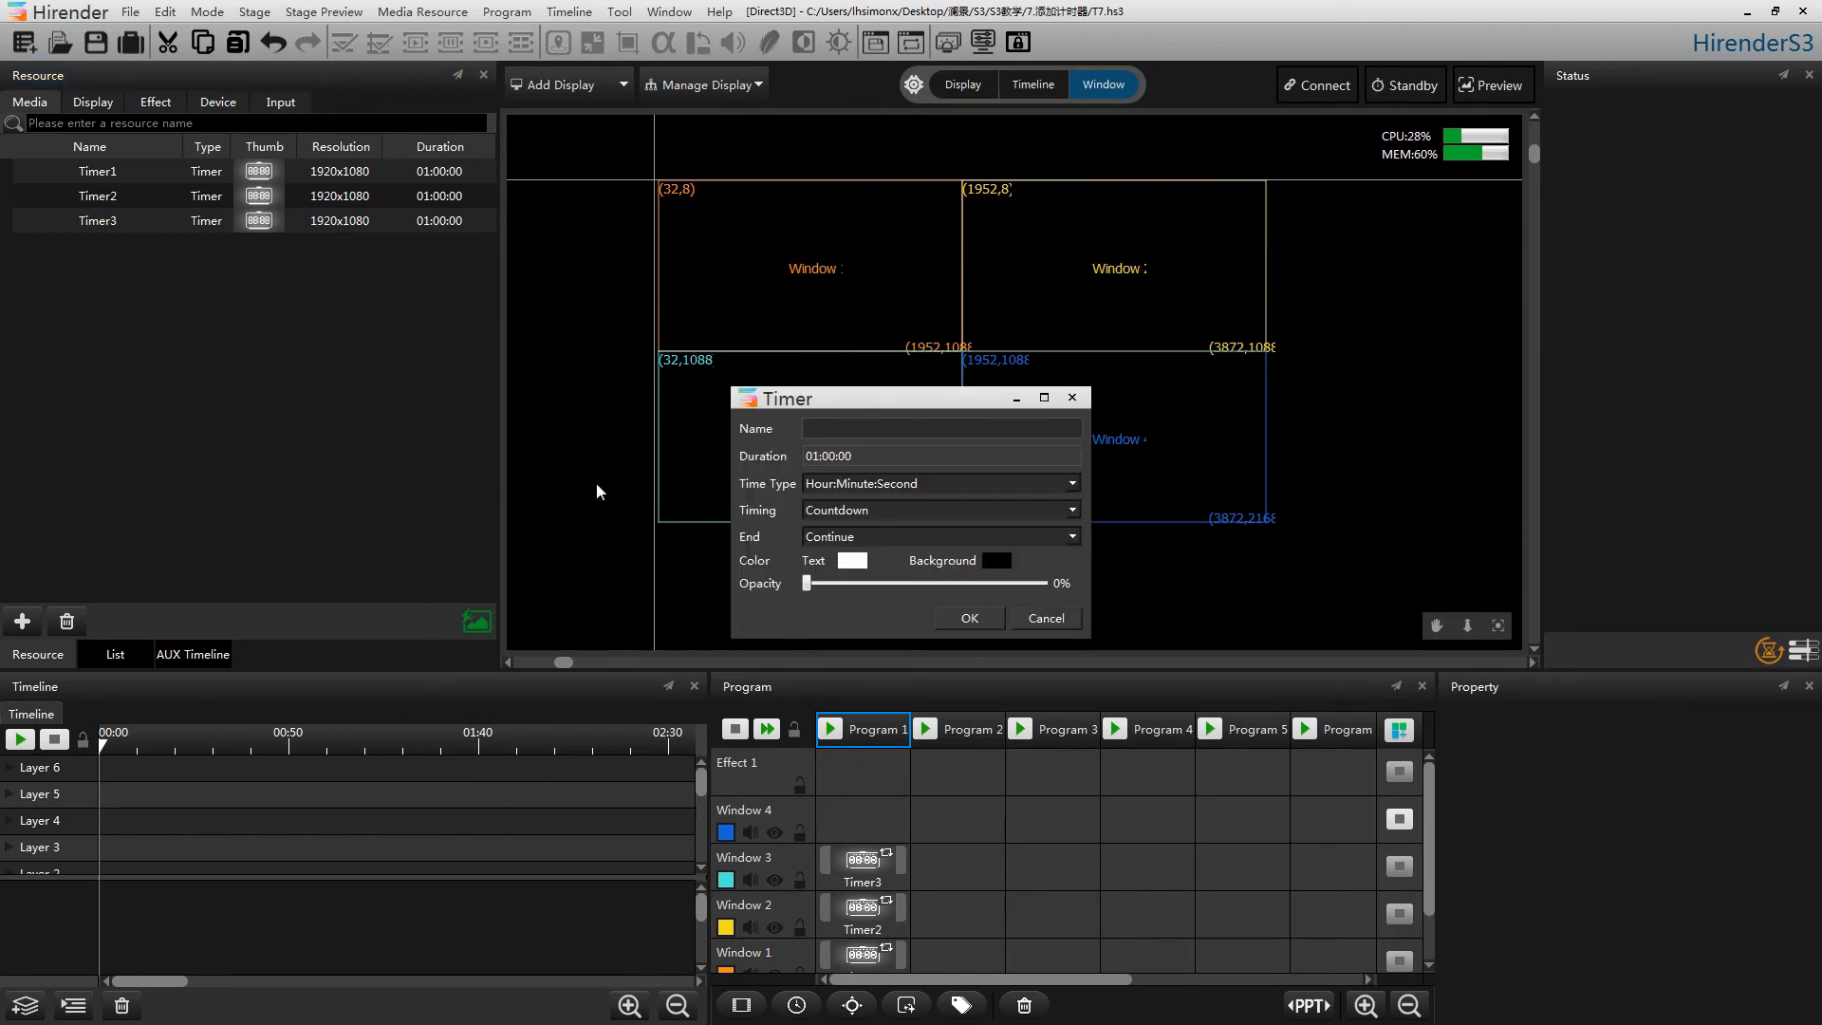
click(1072, 536)
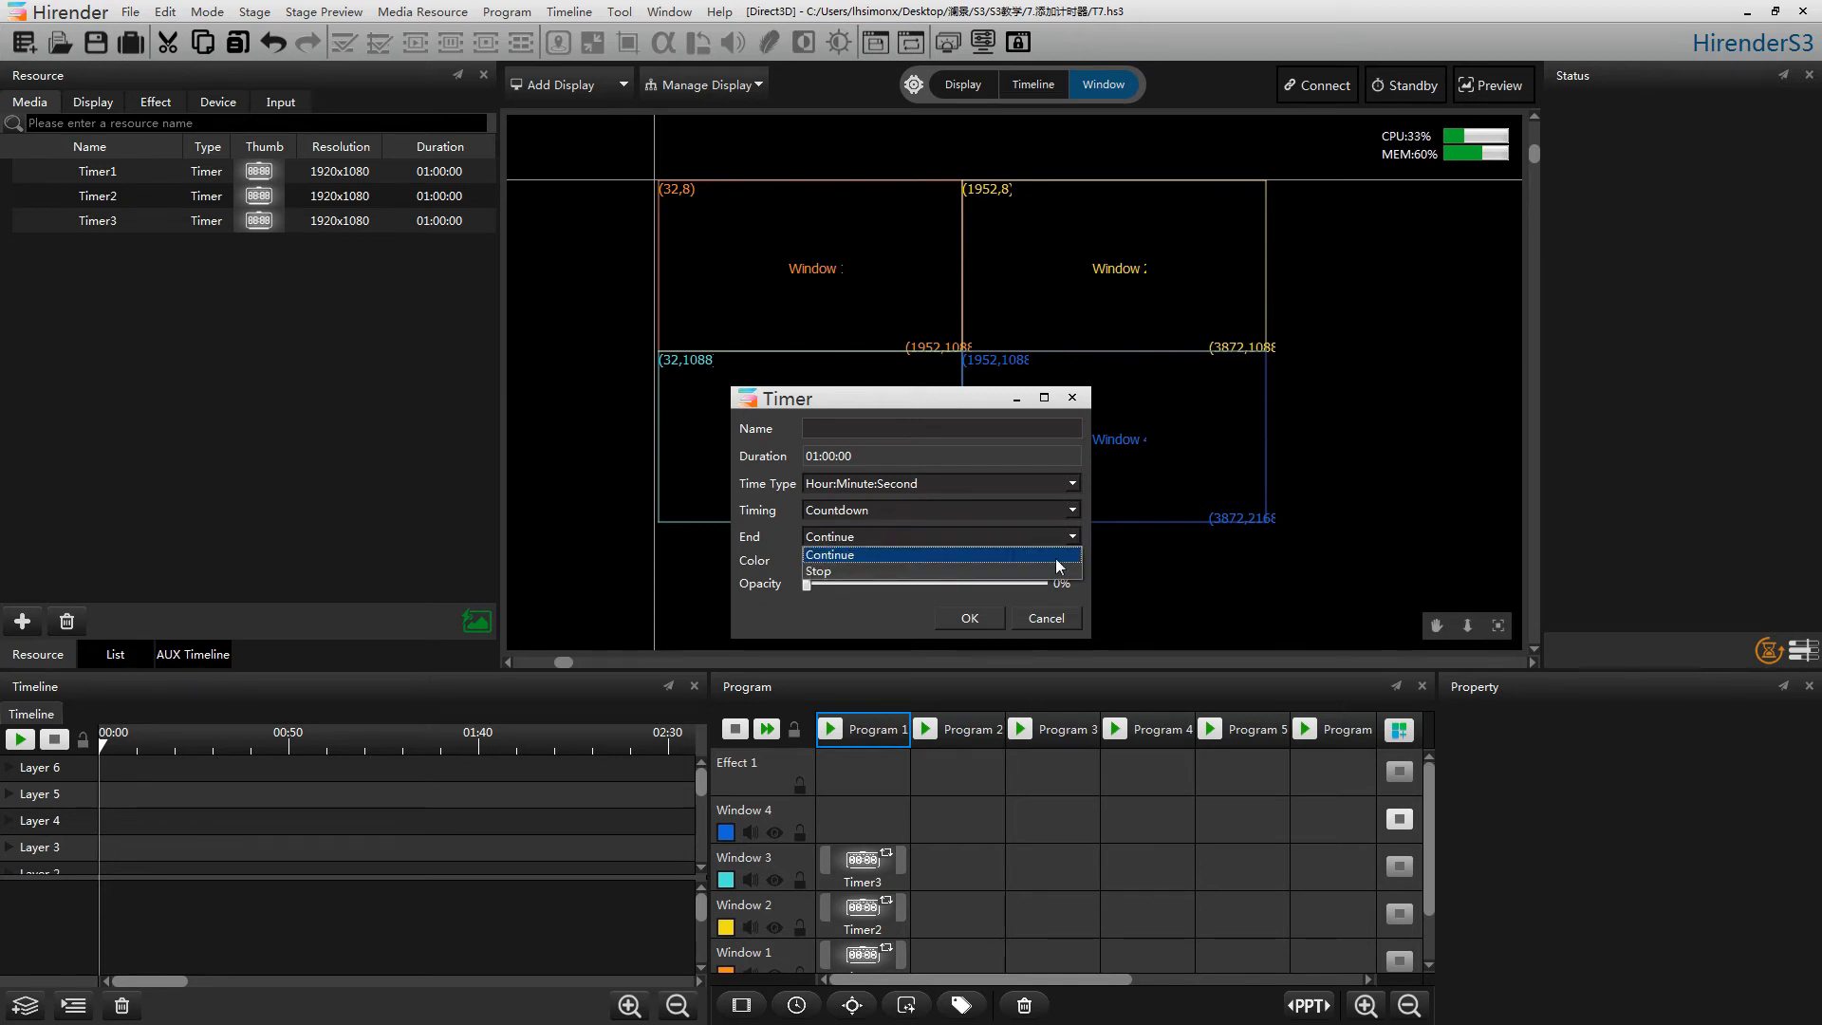
click(1021, 574)
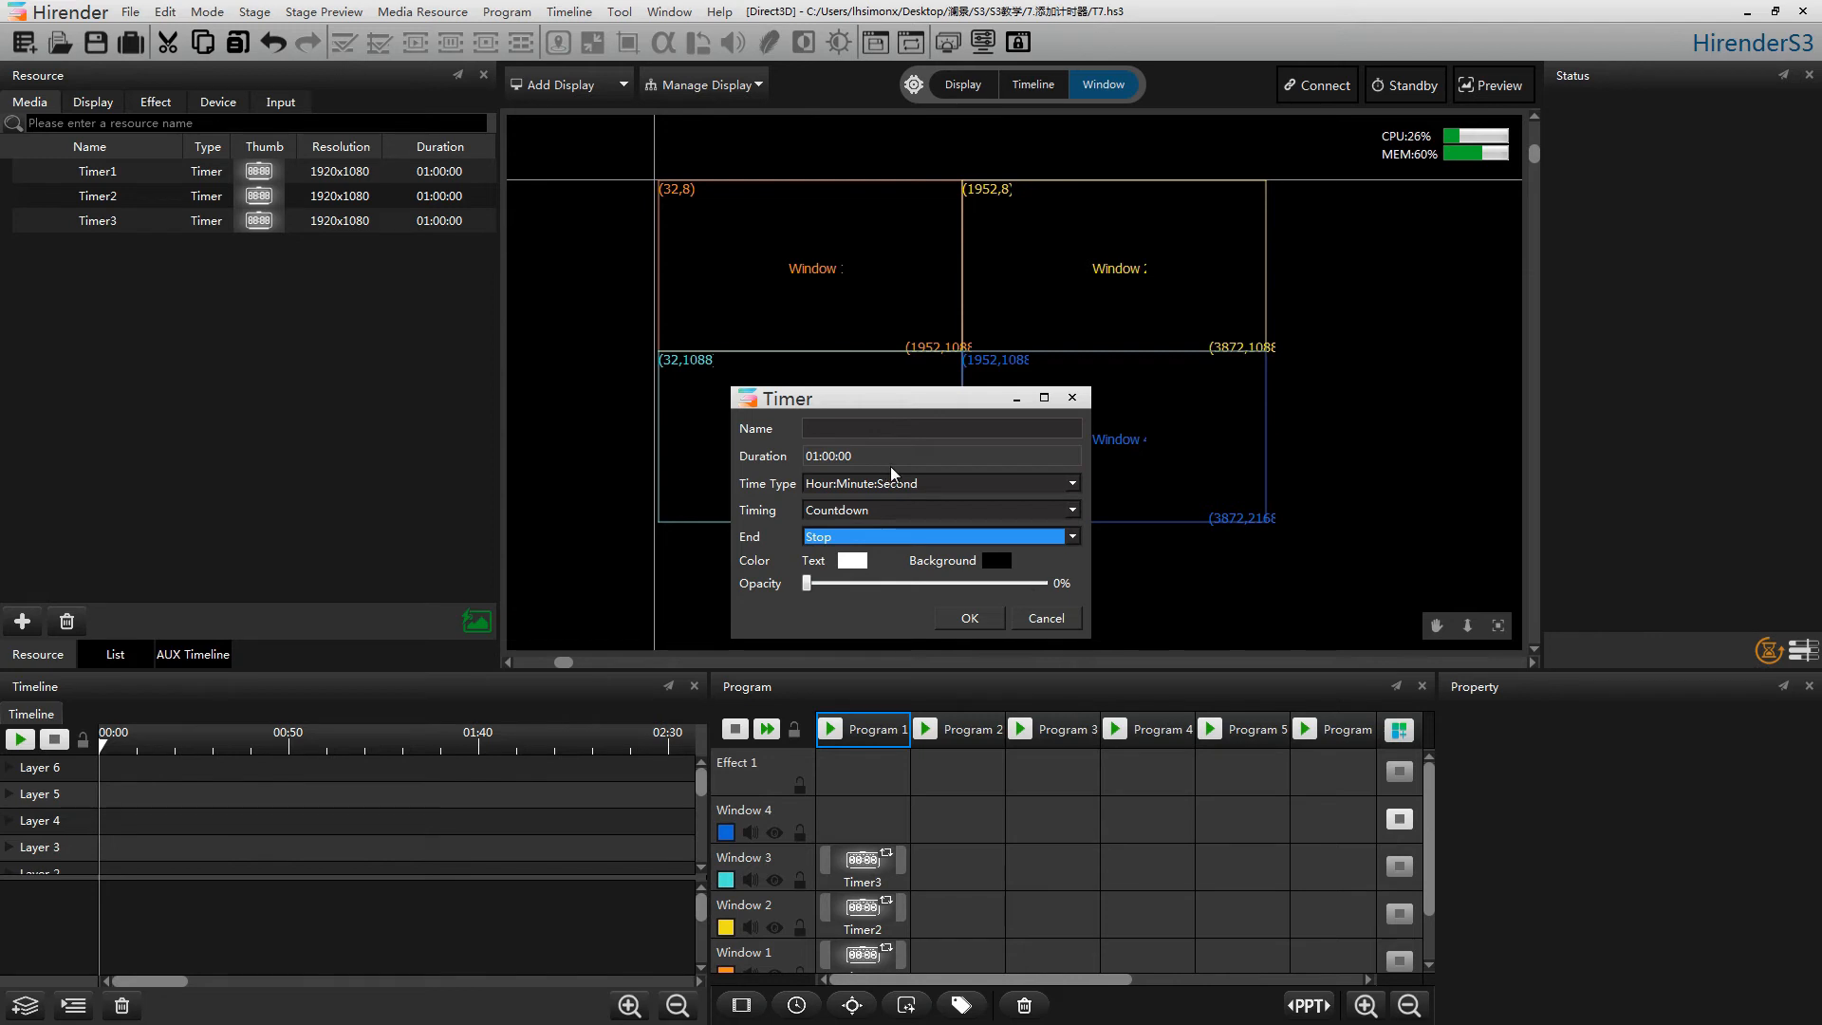
click(918, 429)
text(Timer4)
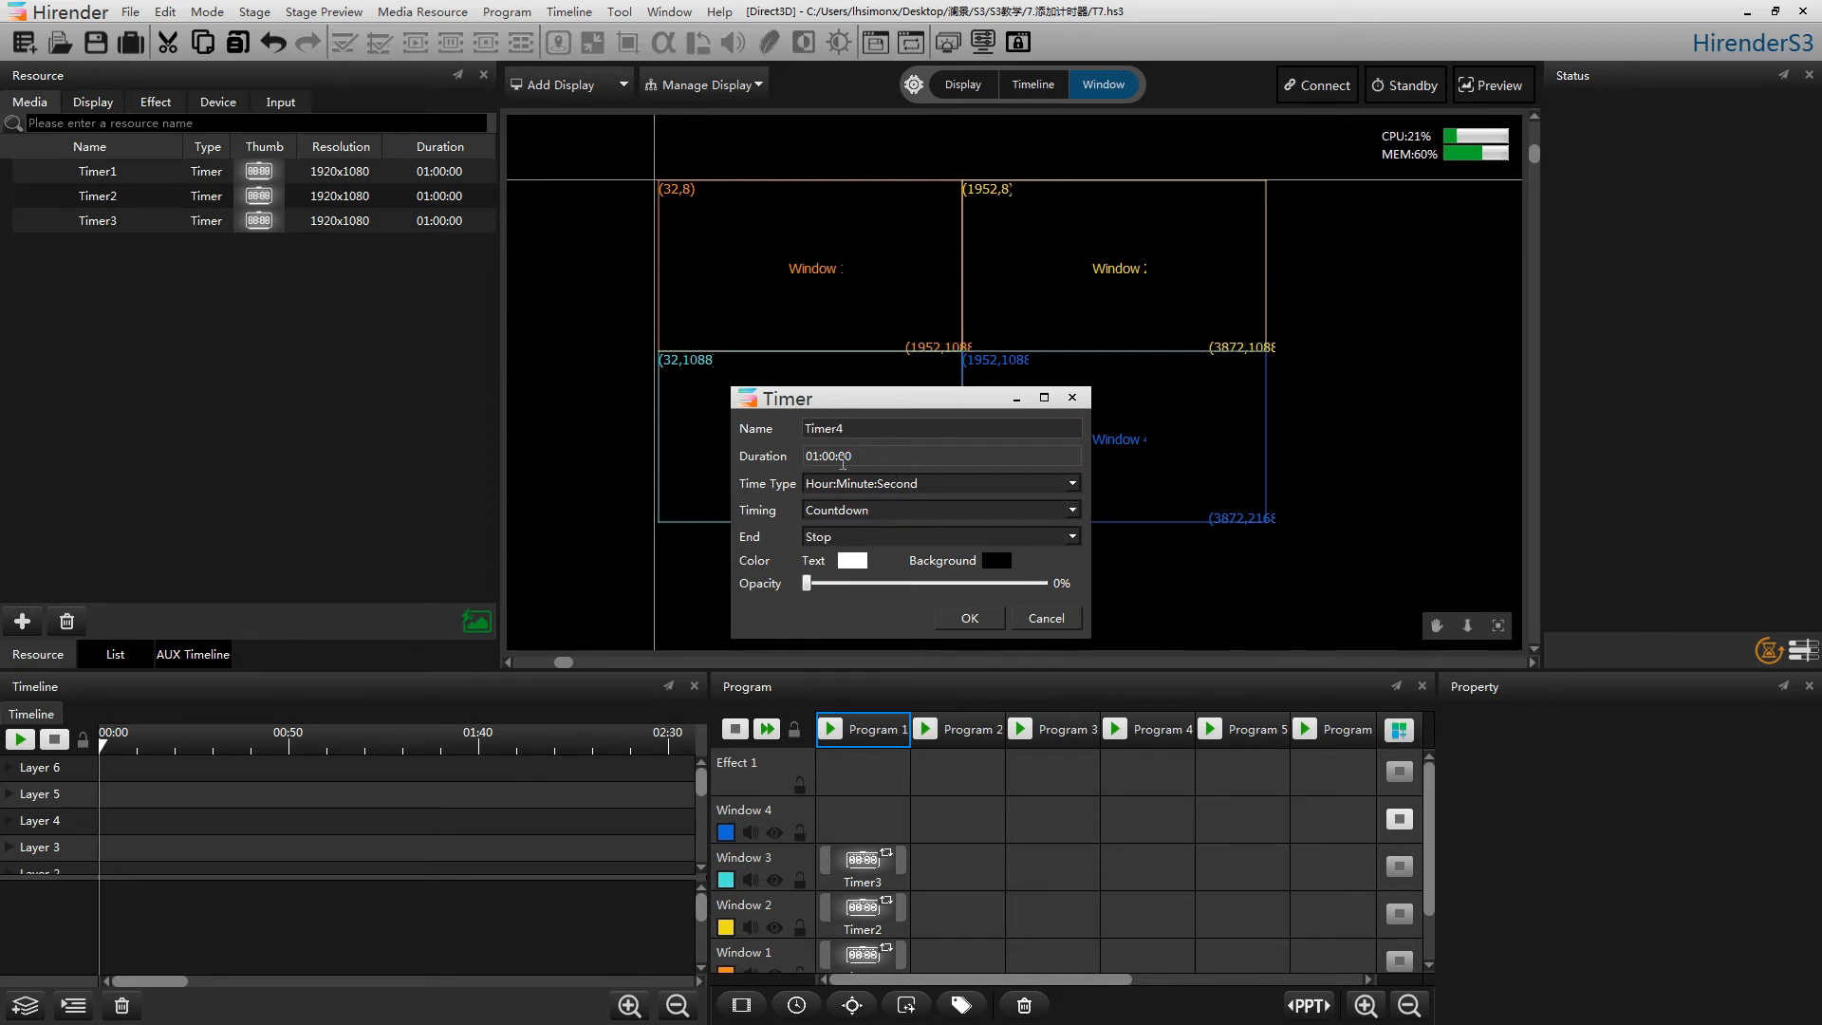
click(810, 455)
text(00:00:05)
click(1070, 484)
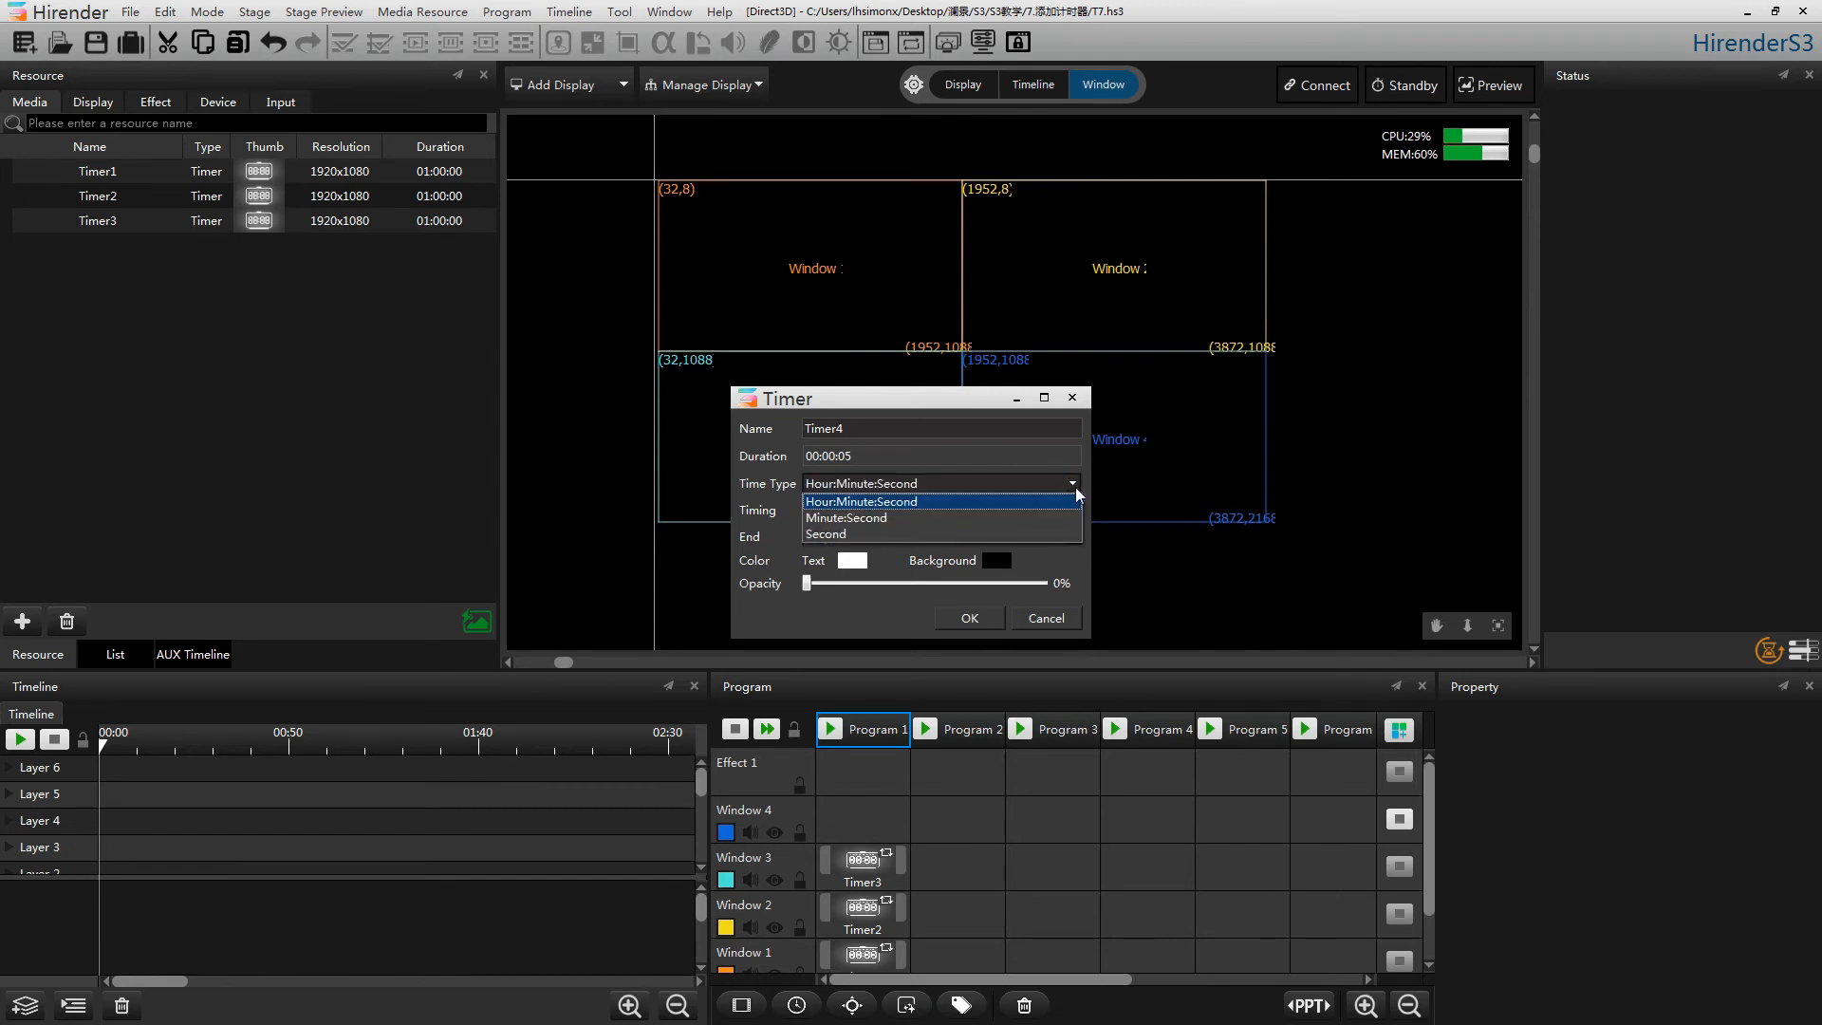
click(1033, 504)
click(968, 618)
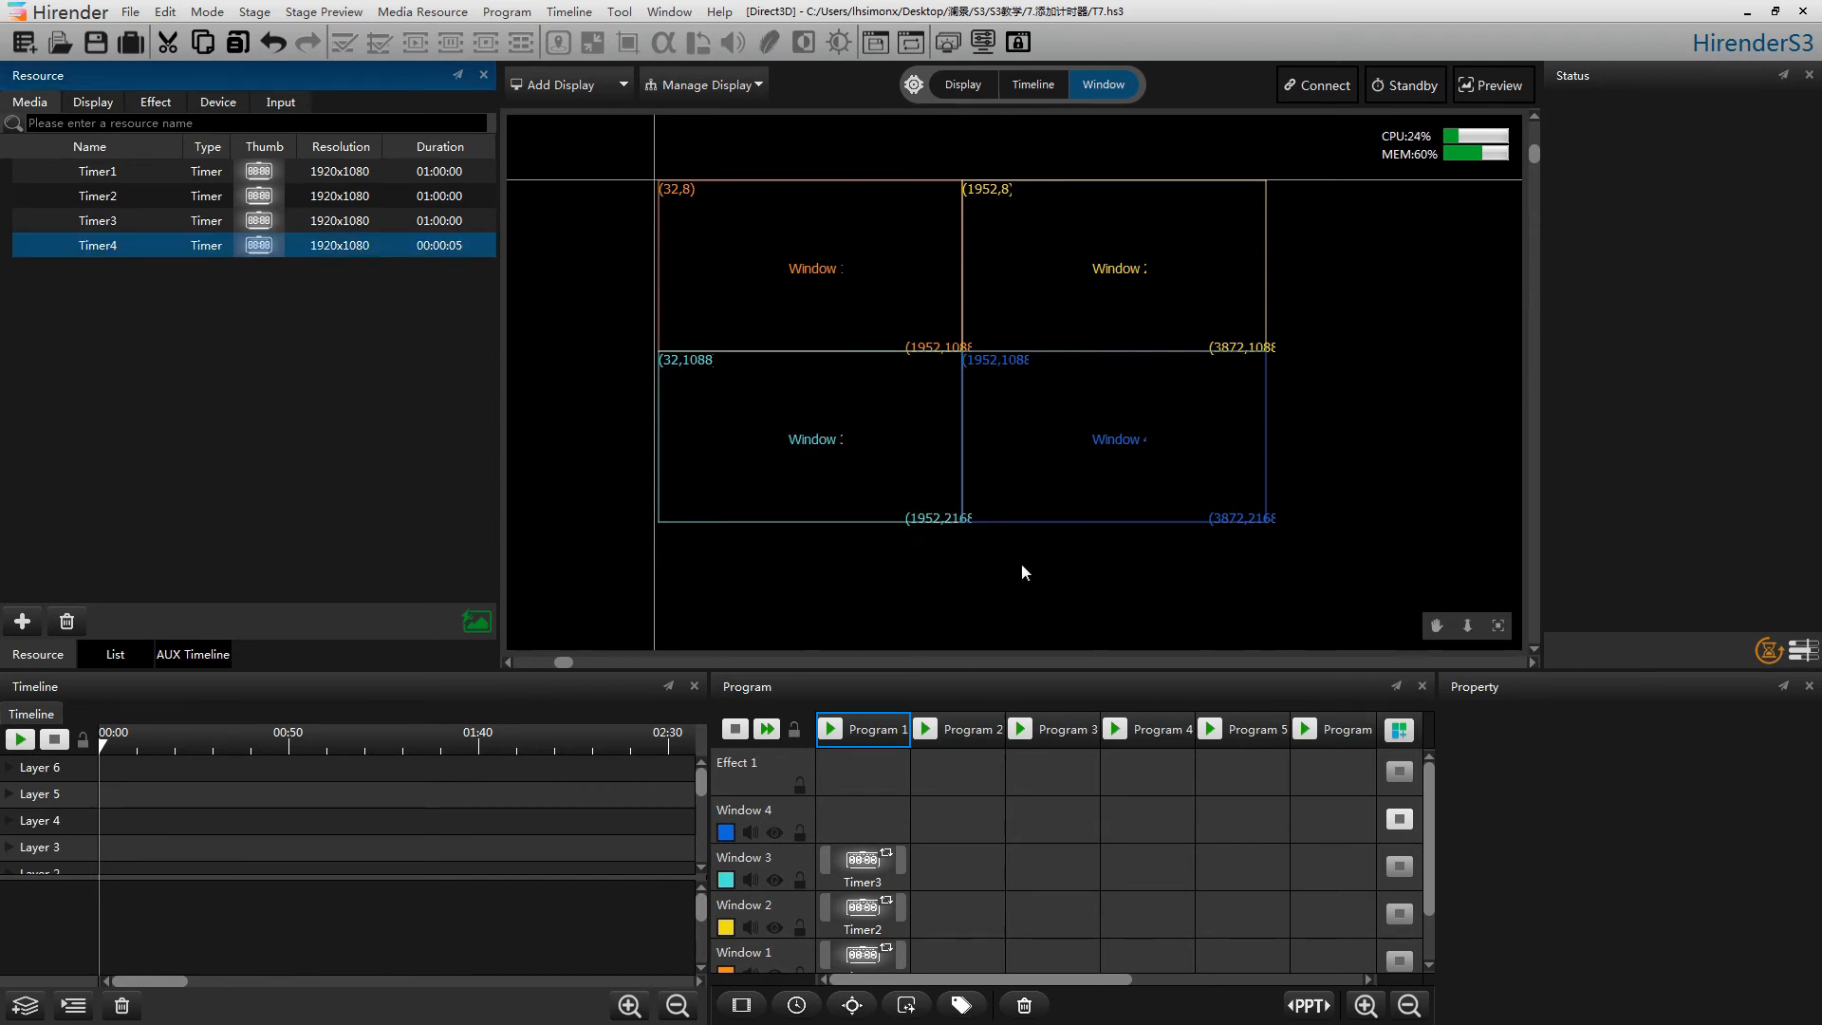
- Place Timer4 in Window 4 of Program 2, then play the program to the timer's end and pause it
drag(123, 247, 925, 835)
drag(954, 816, 956, 817)
click(925, 728)
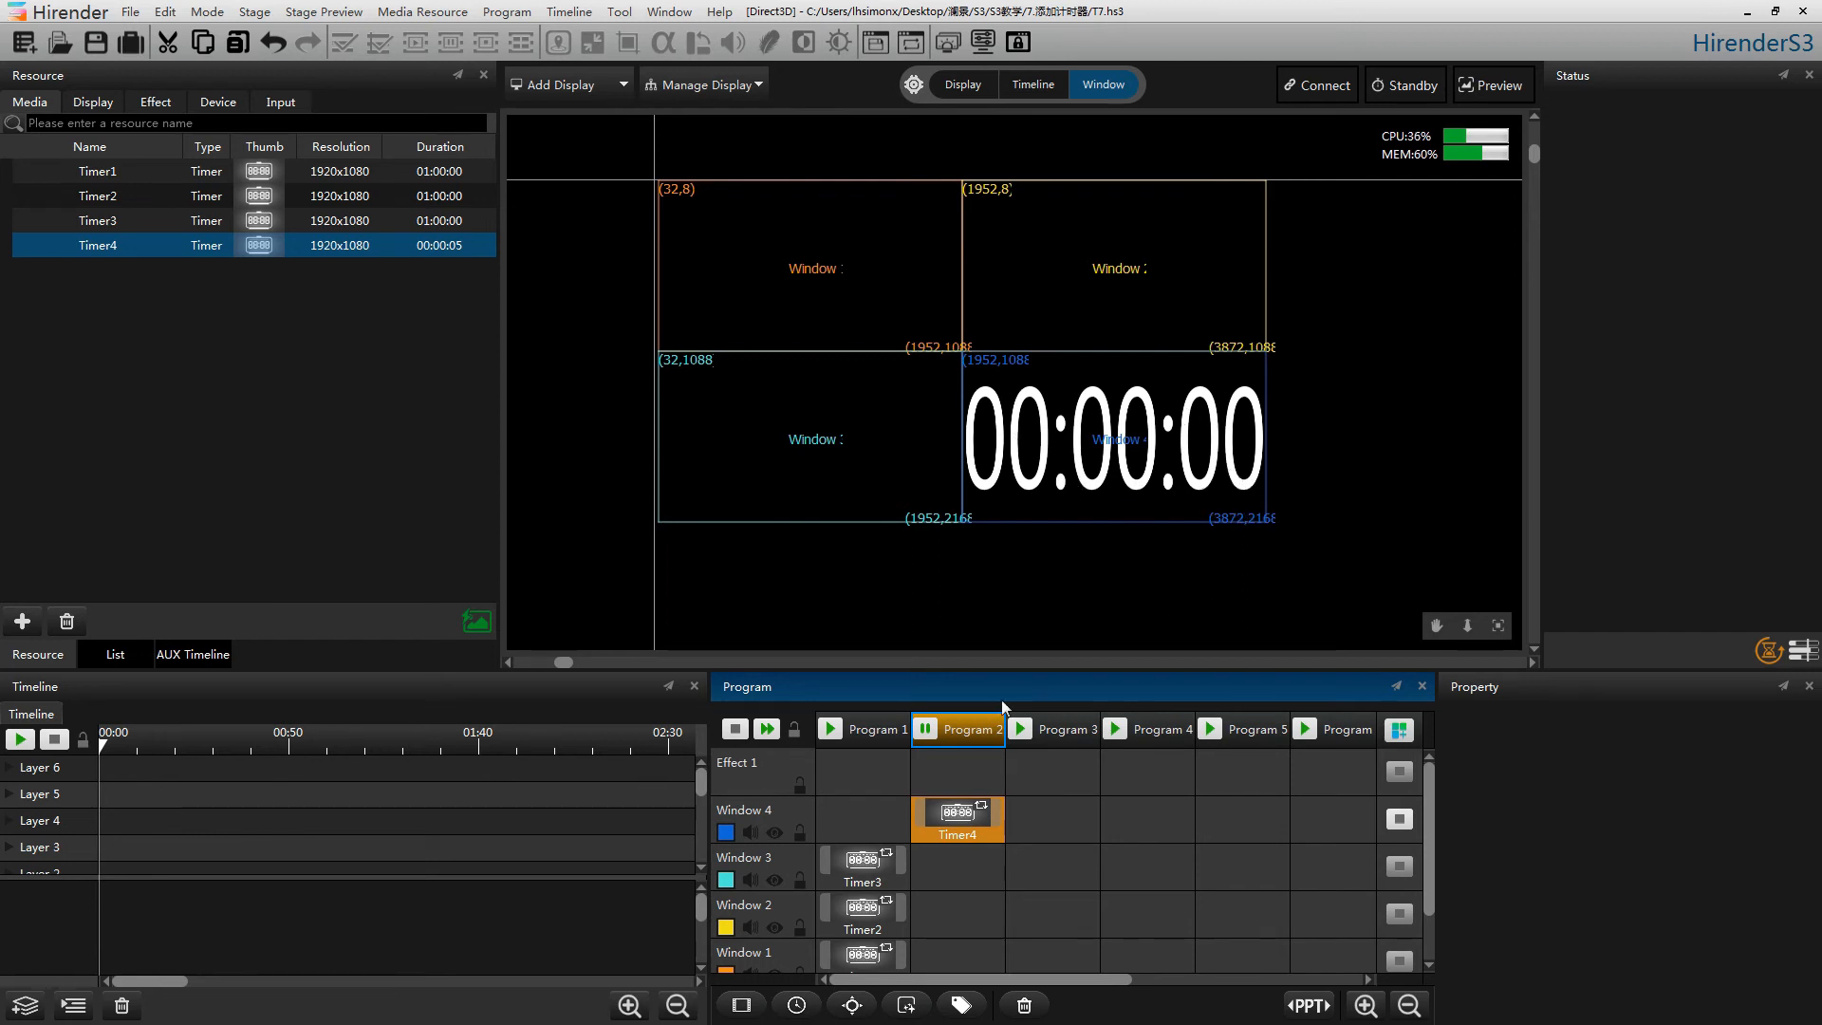
click(930, 736)
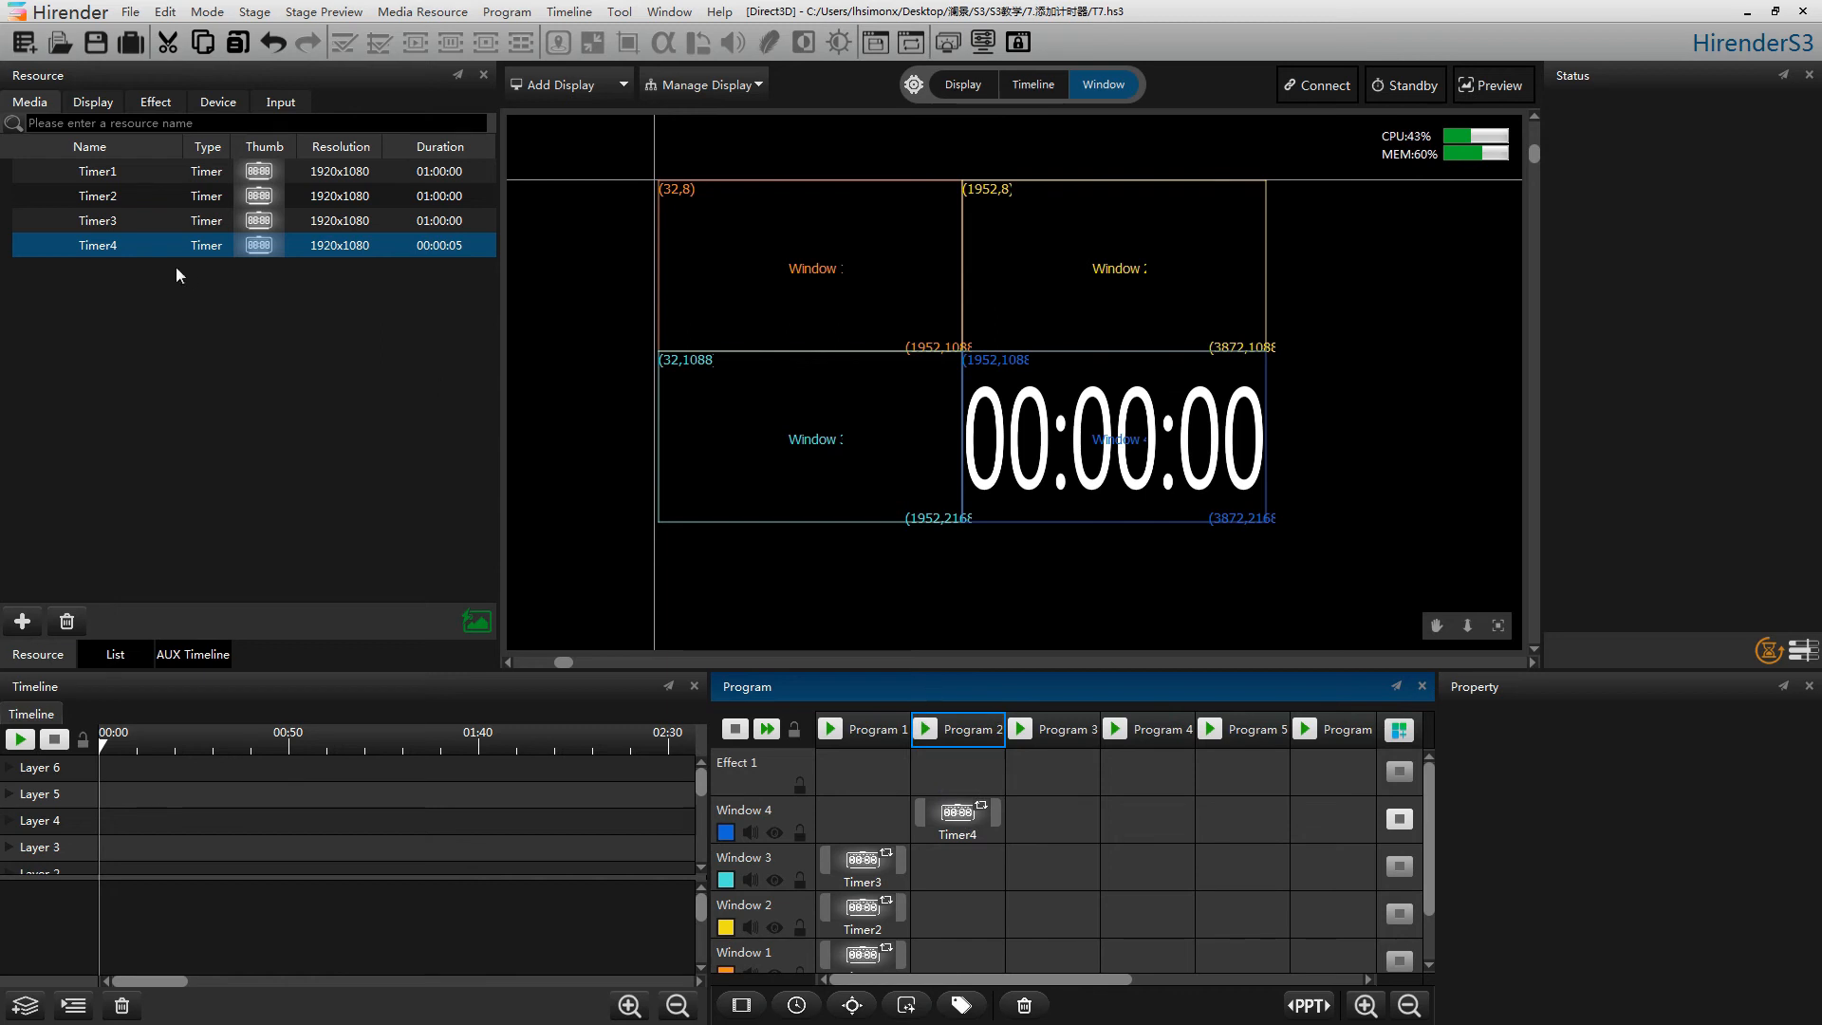
- Add a fifth timer named Timer5 with duration 00:00:50, keeping the end behaviour at Continue
right_click(181, 349)
click(265, 474)
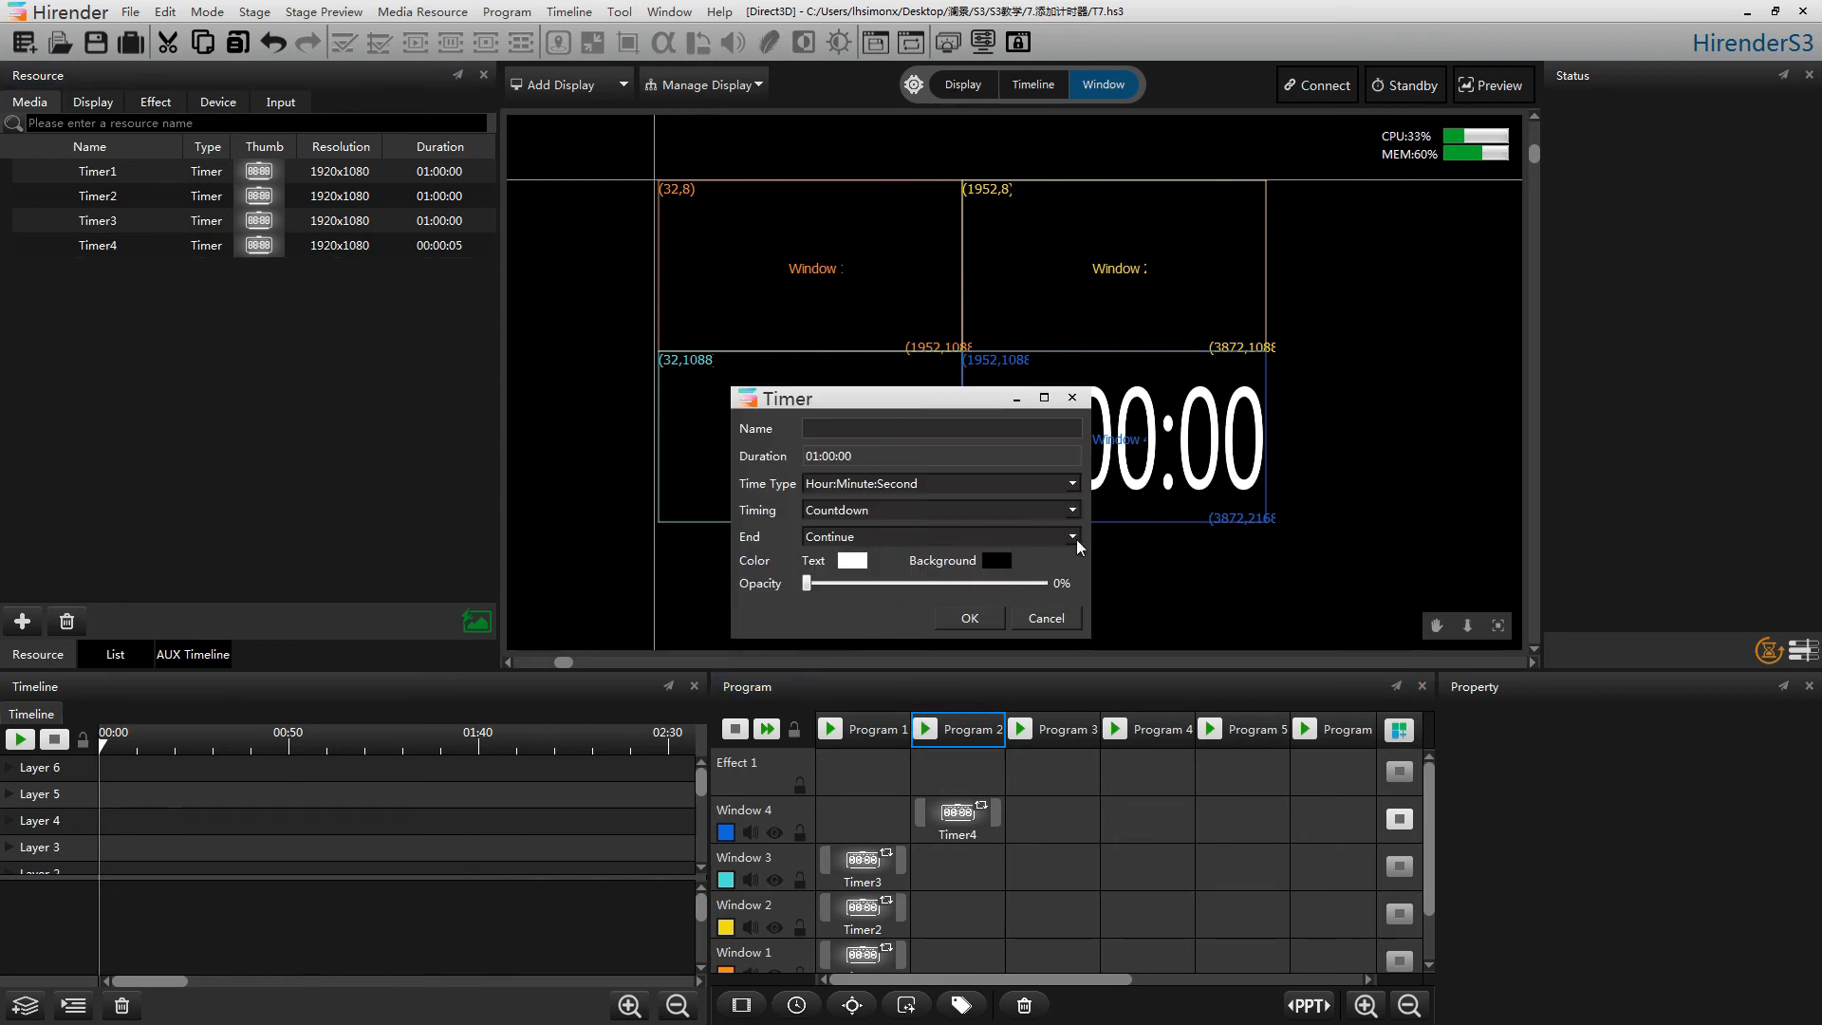
click(825, 429)
text(Timer)
text(5)
text(00)
text(50)
click(968, 618)
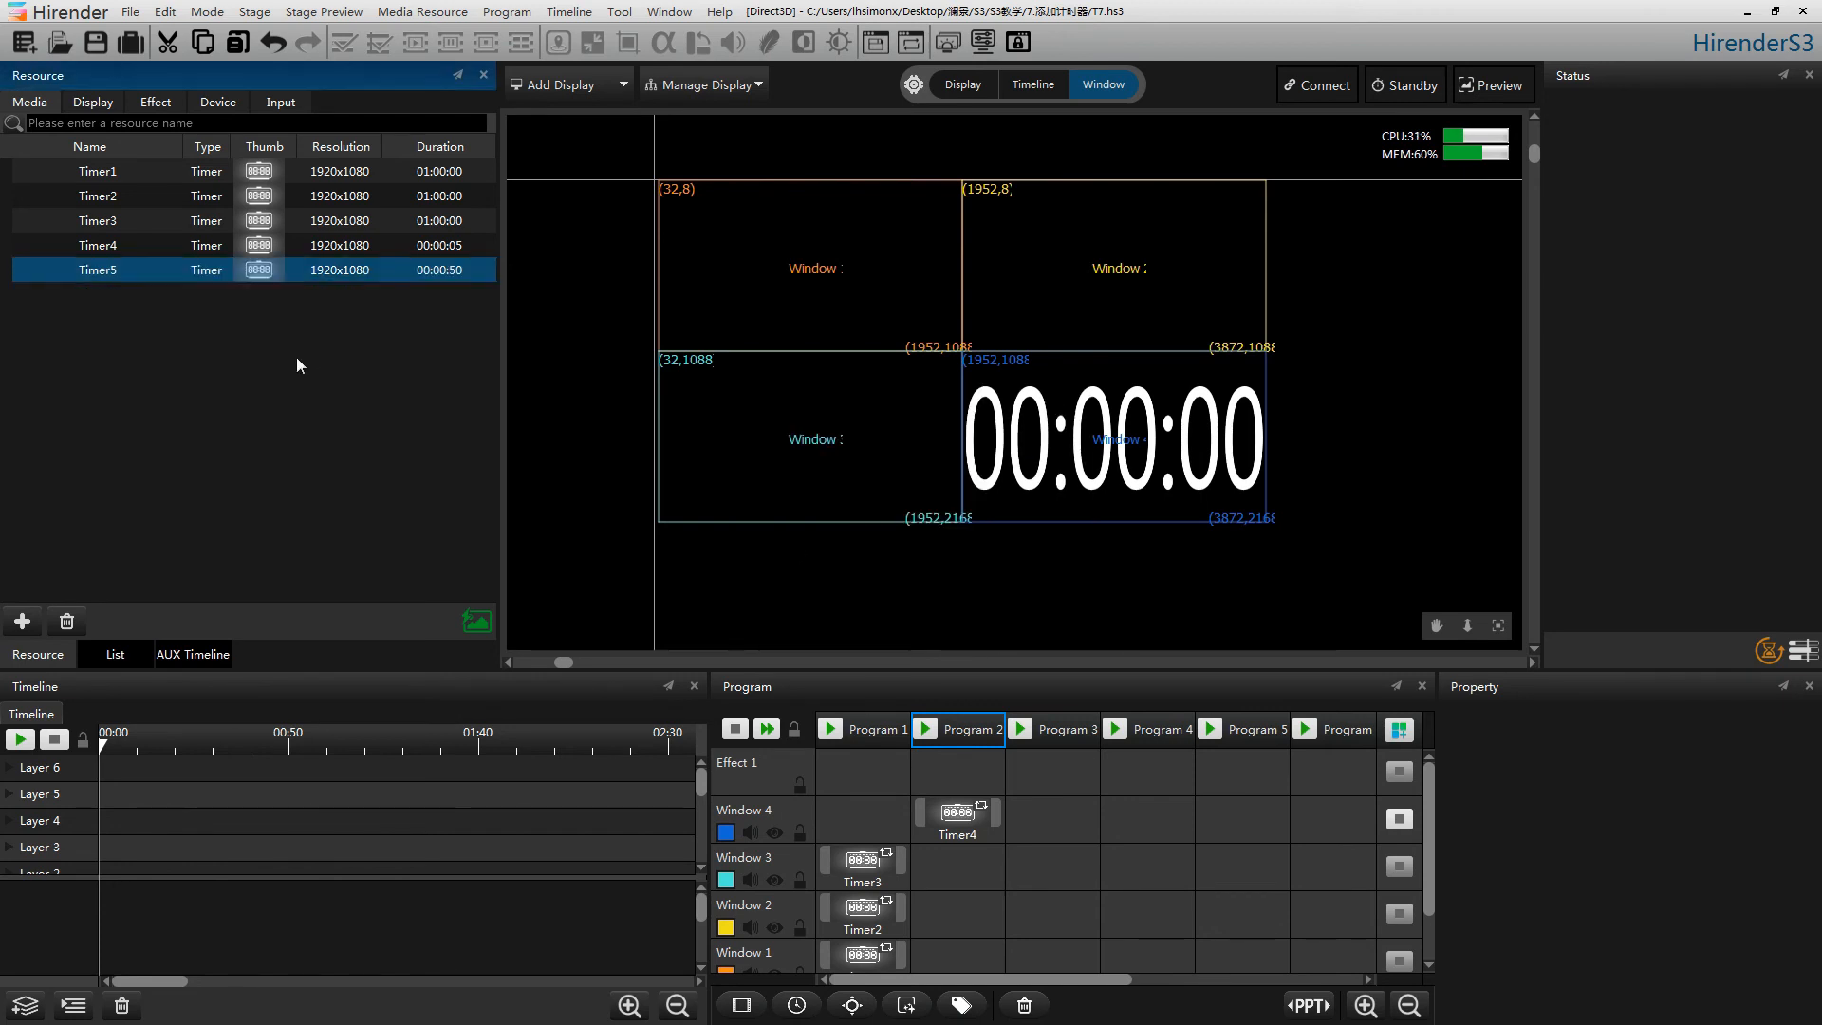
- Place Timer5 in Window 3 of Program 2, then play the program briefly and stop it
drag(150, 274, 954, 863)
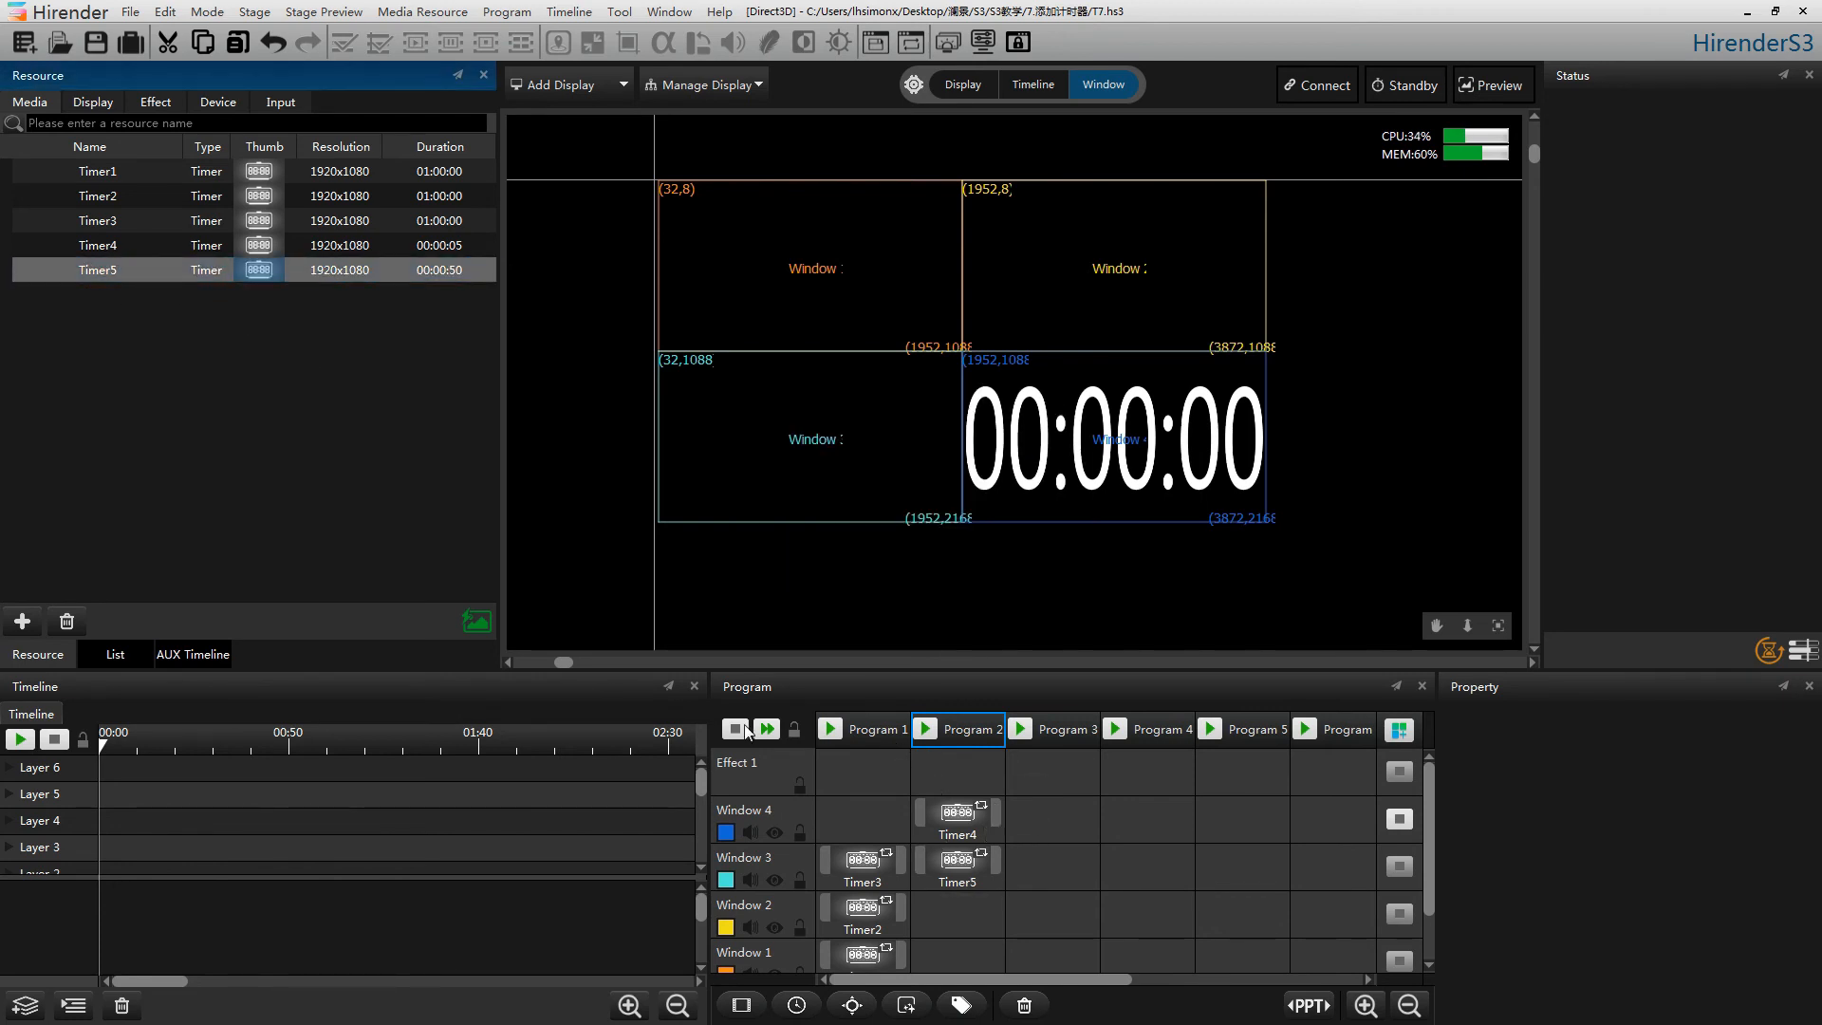
click(934, 727)
click(919, 728)
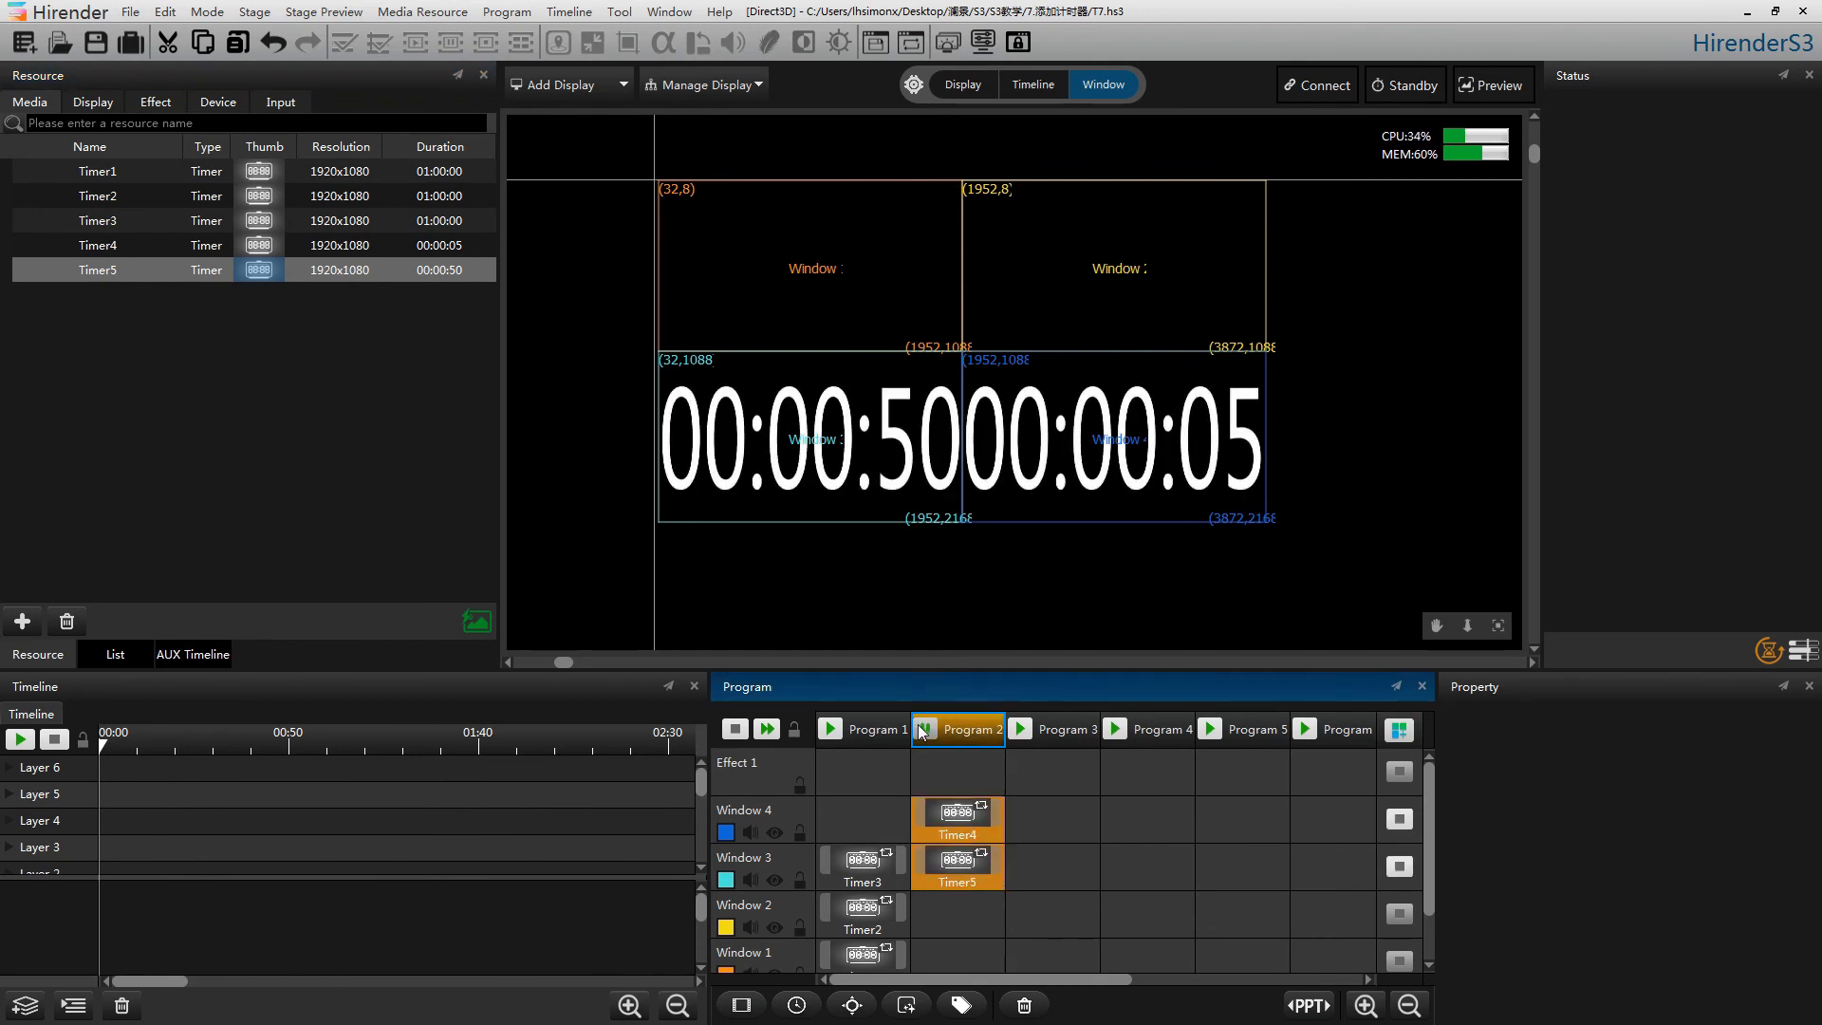
click(732, 736)
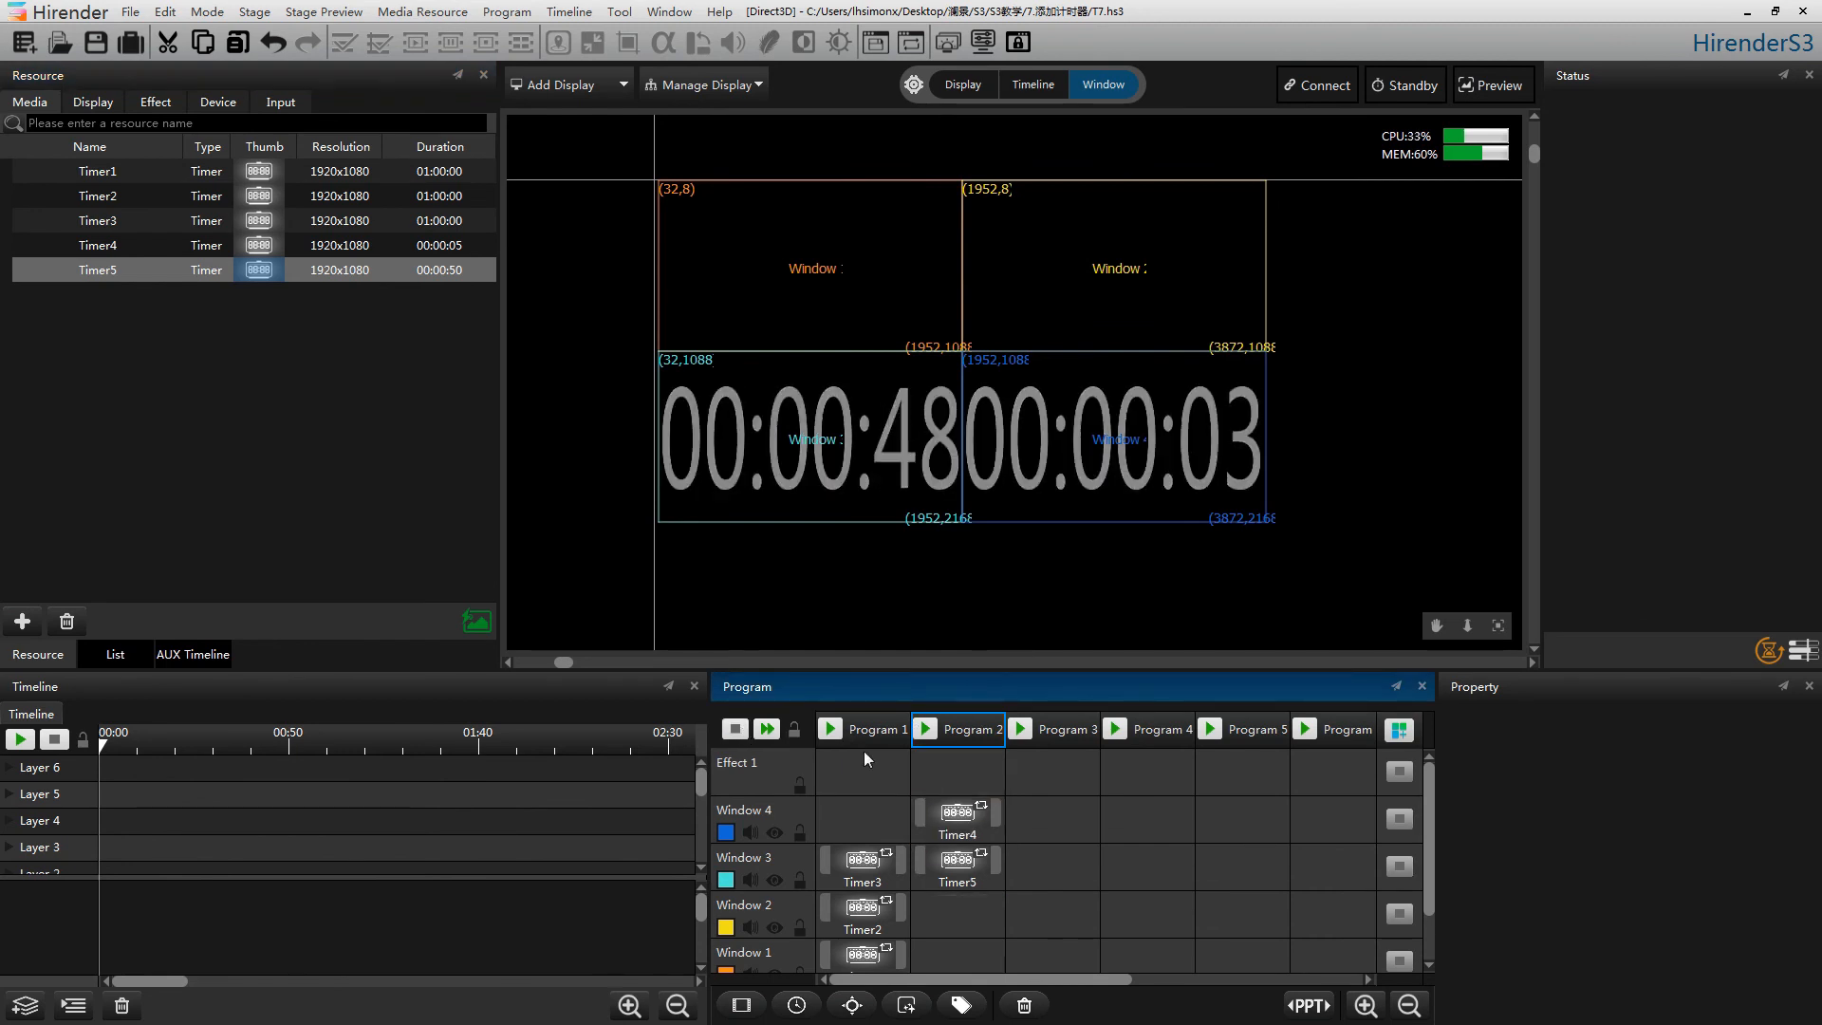
- Set Timer5's duration to 00:00:05 and play Program 2 from the start
double_click(162, 276)
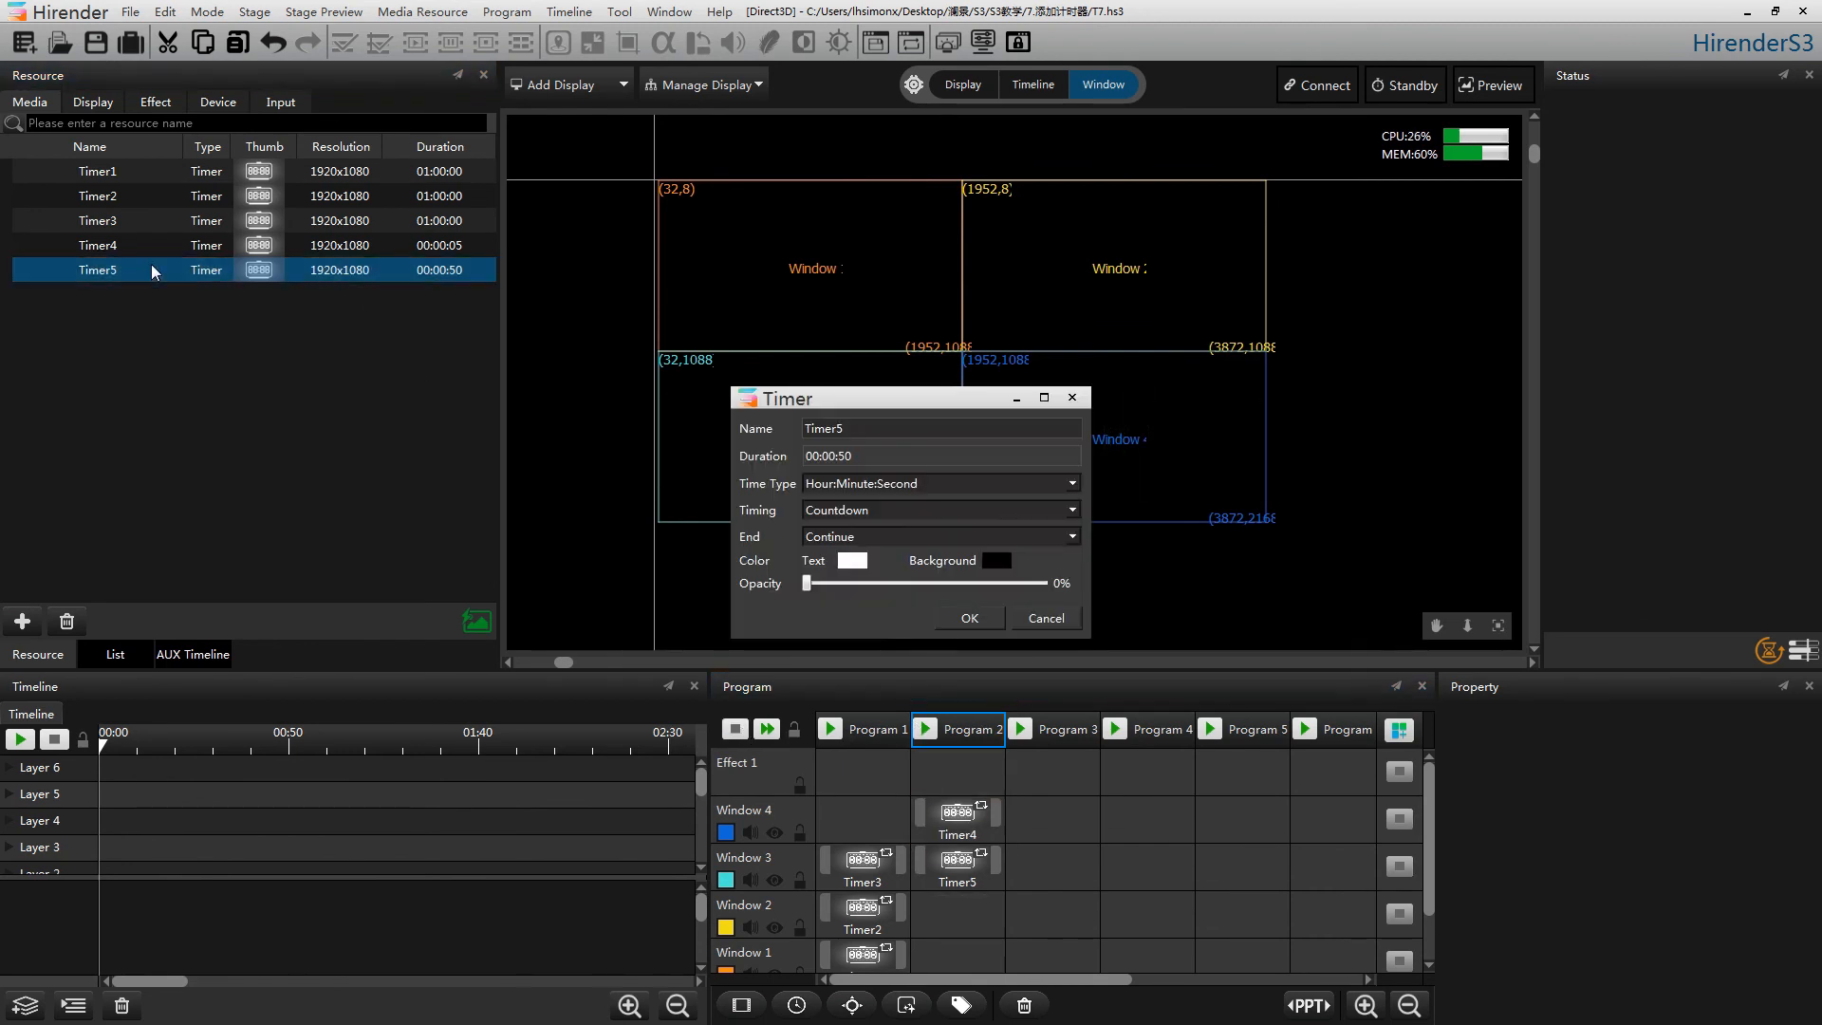
drag(837, 456, 851, 455)
text(05)
click(954, 626)
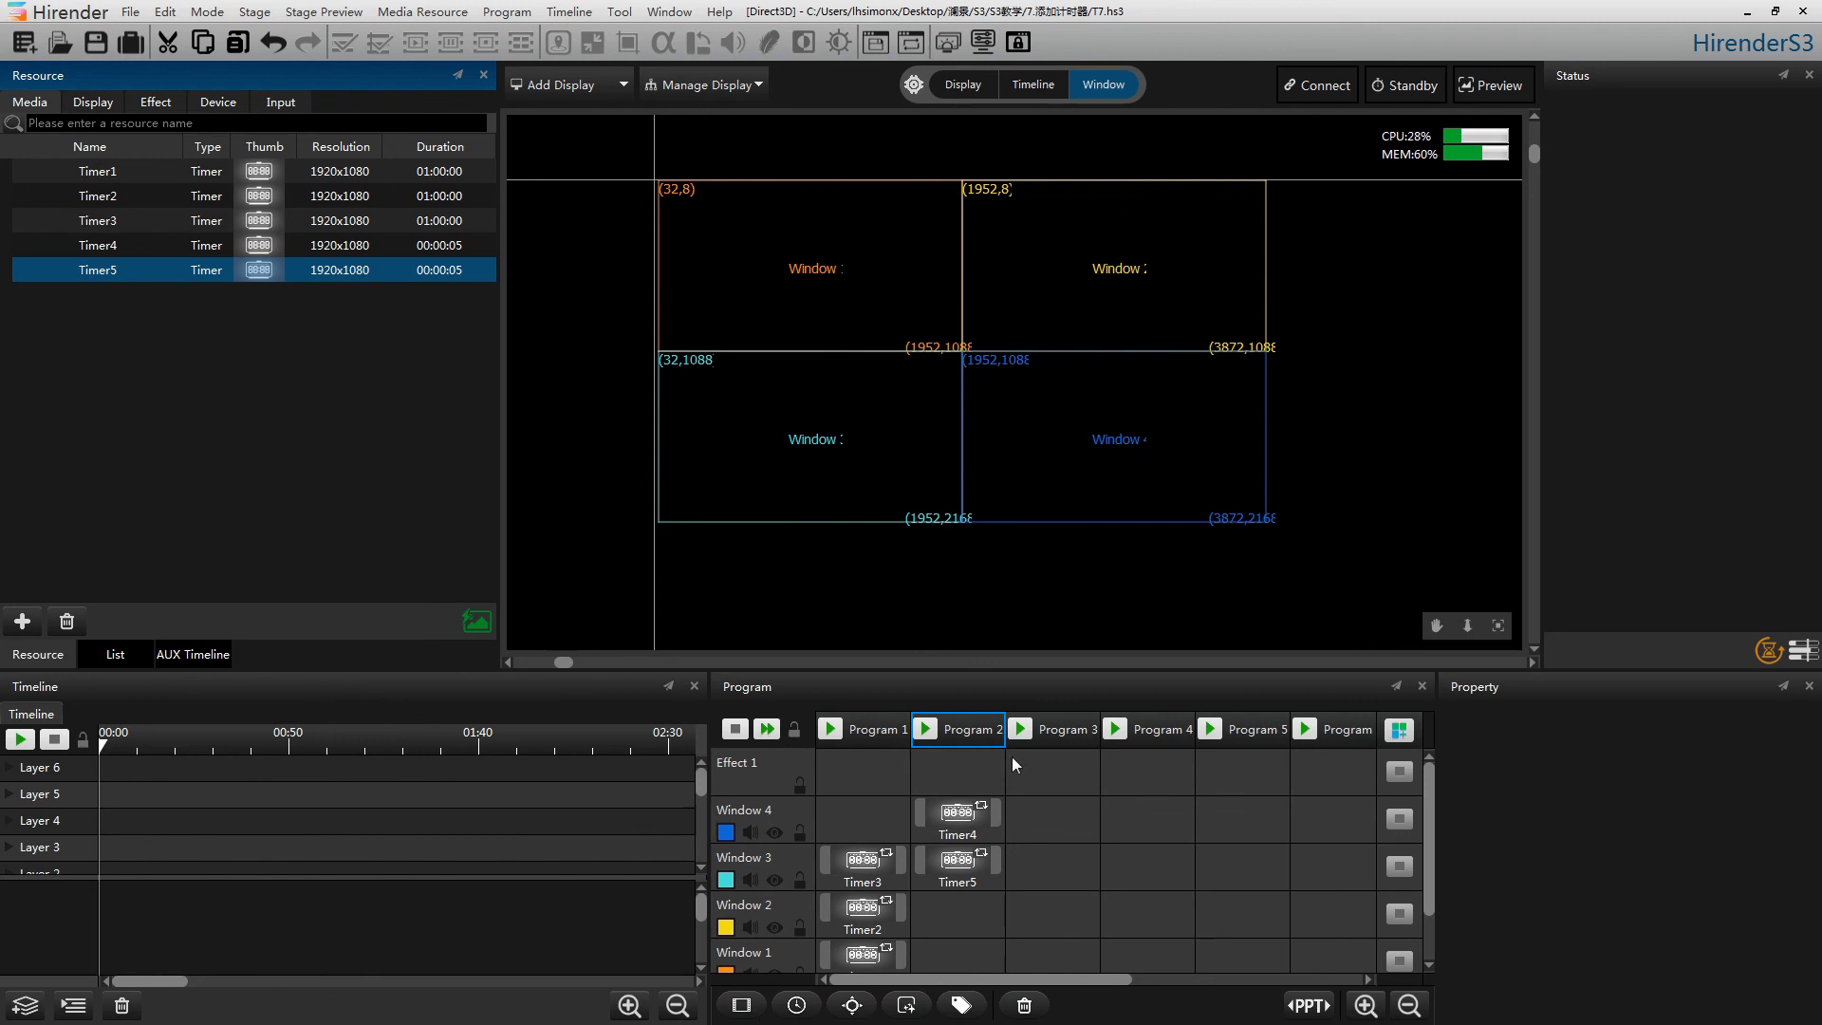
click(928, 729)
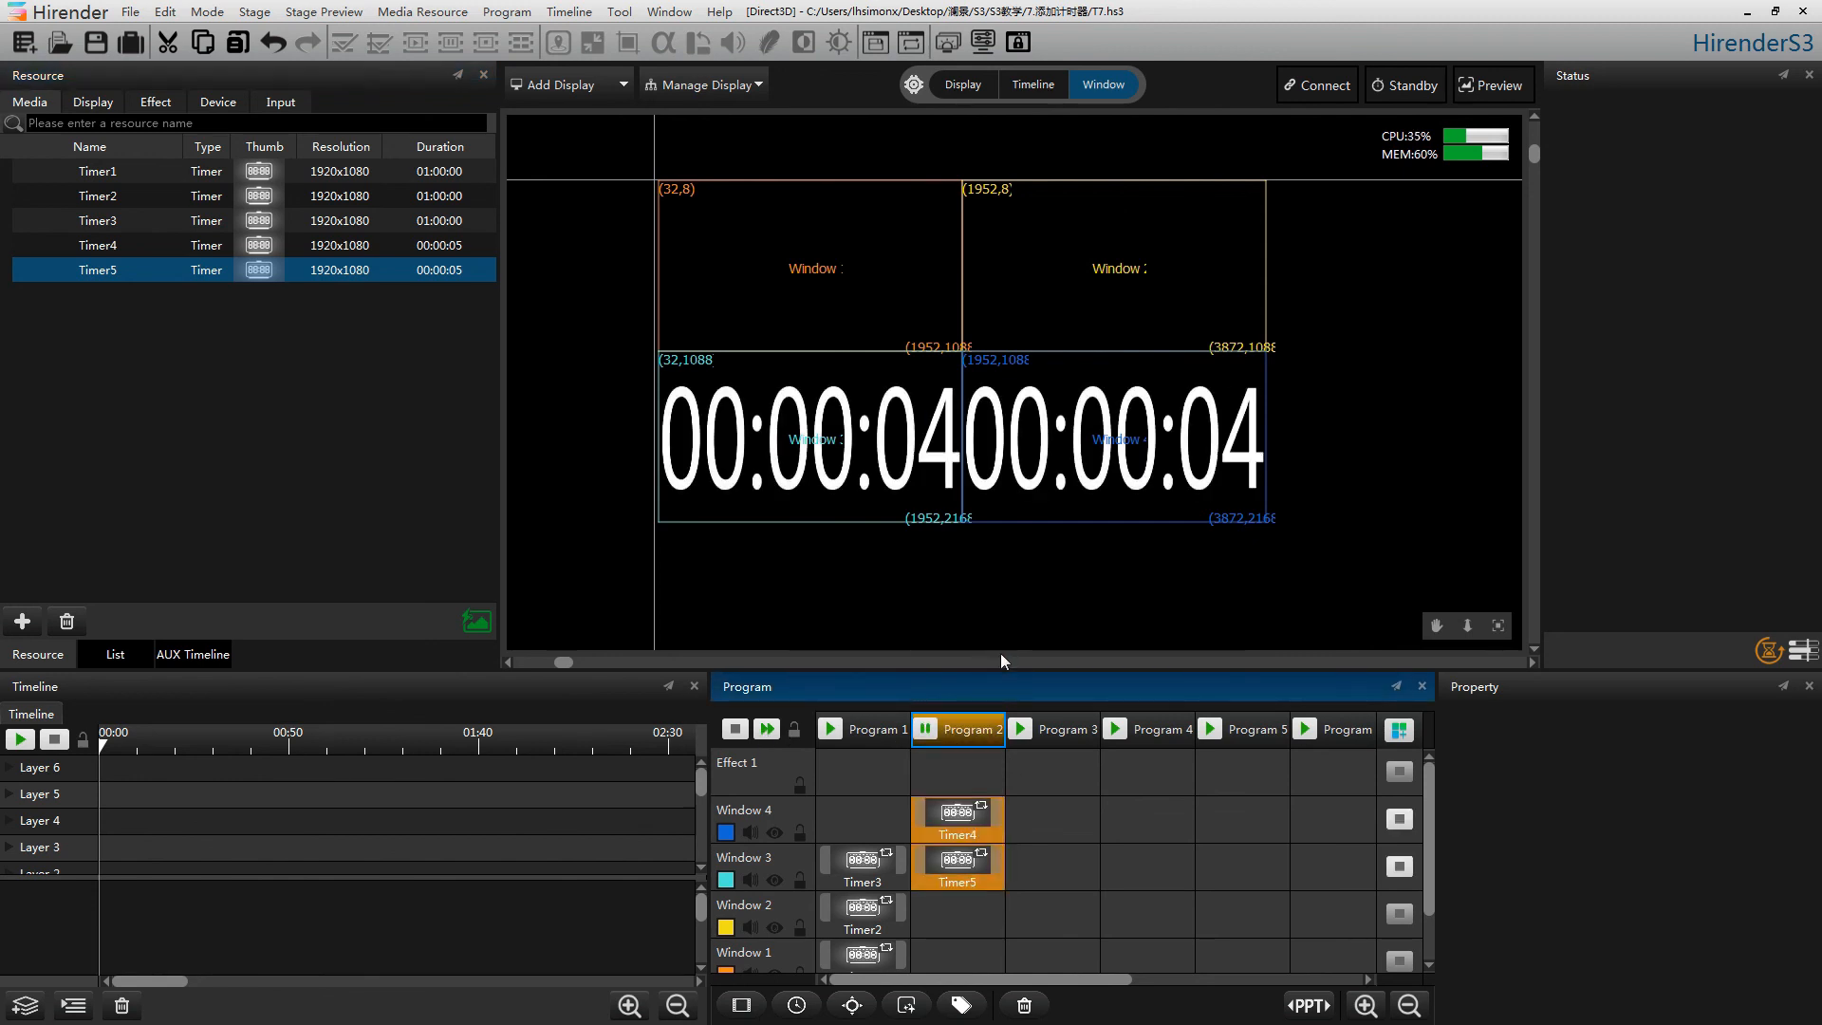